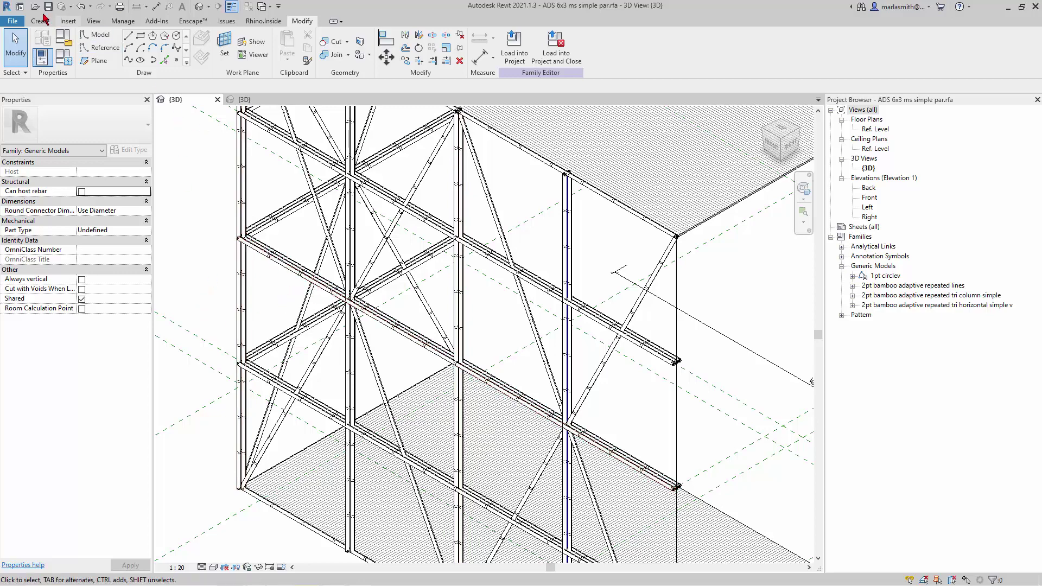
Step: Create a new family from the Metric Generic Model Adaptive.rft template
left_click(12, 22)
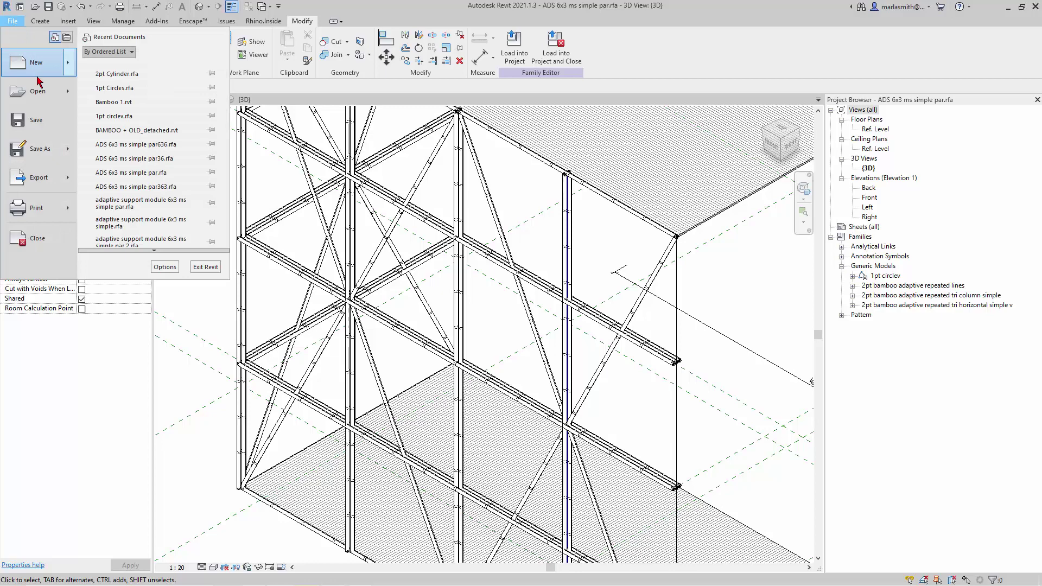
mouse_move(40, 71)
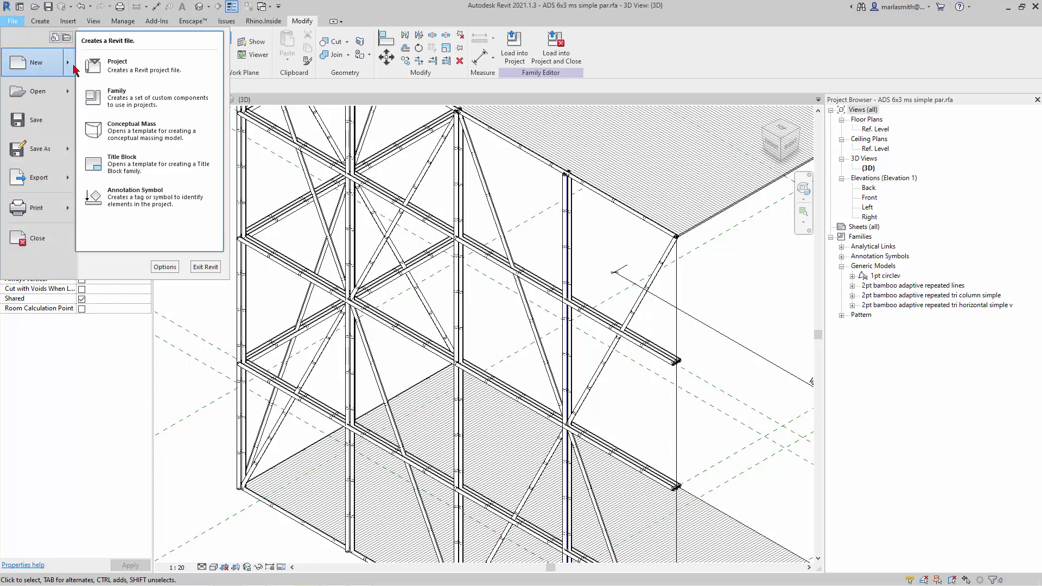
left_click(142, 103)
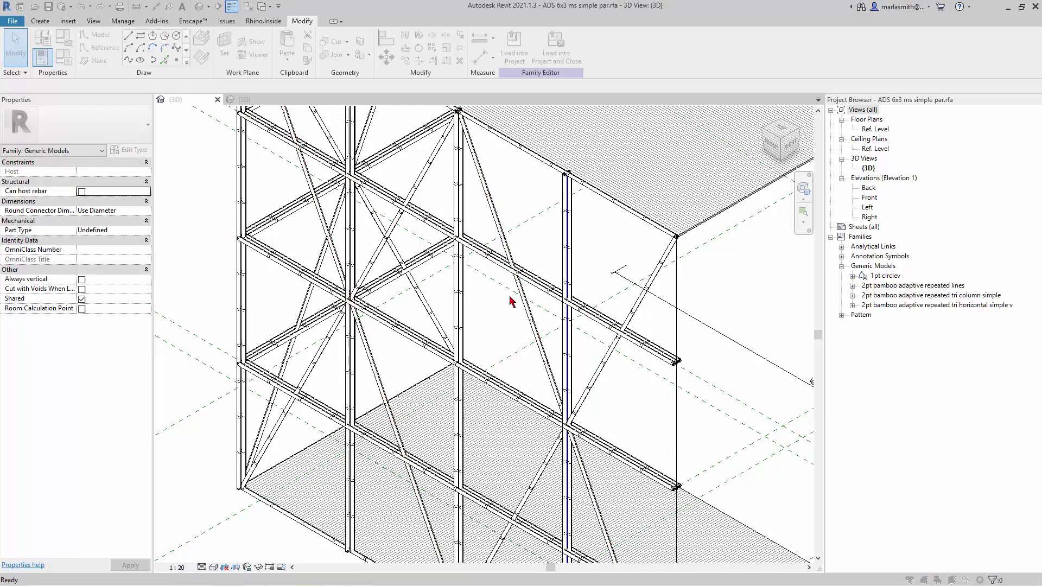
double_click(282, 170)
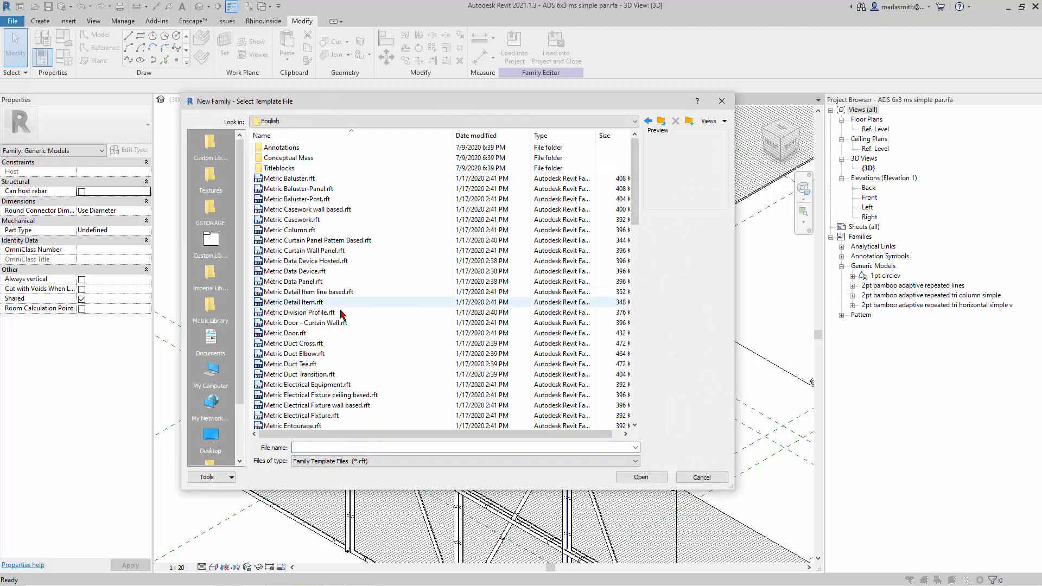
scroll(303, 323, "down", 5)
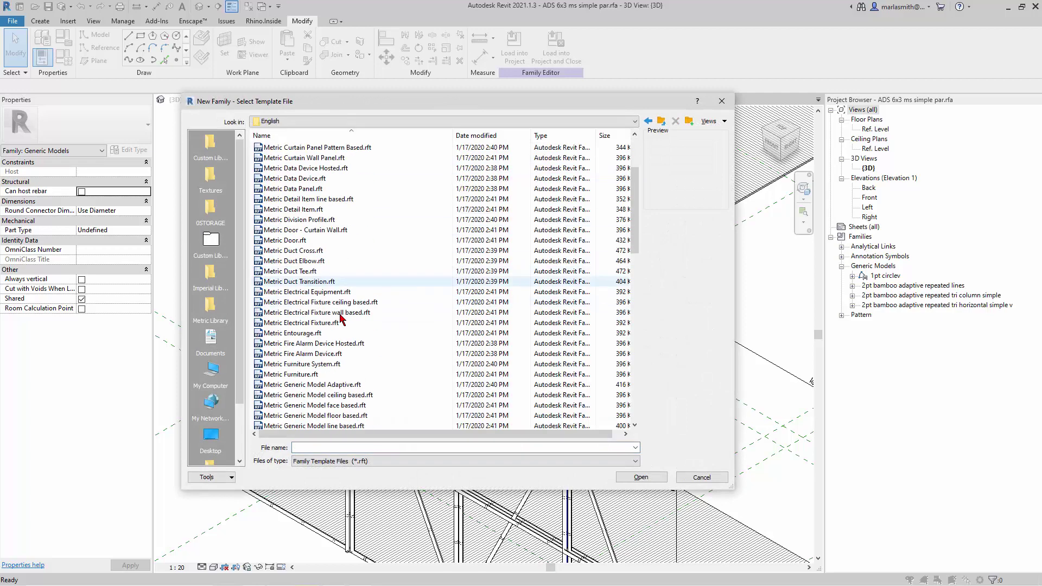
left_click(312, 385)
left_click(641, 477)
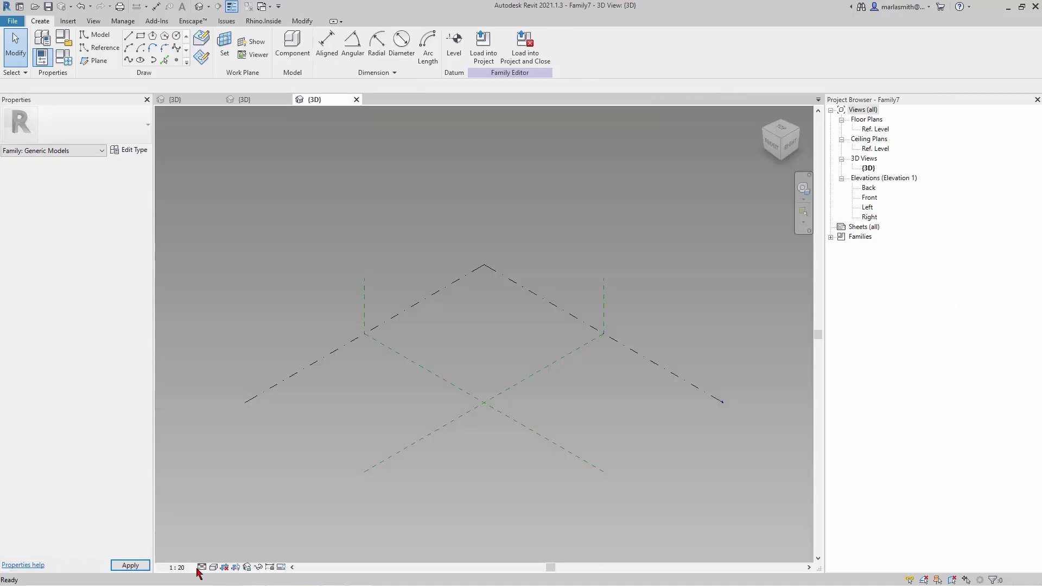
Step: Set the 3D view's background to None in the graphic display options
left_click(215, 567)
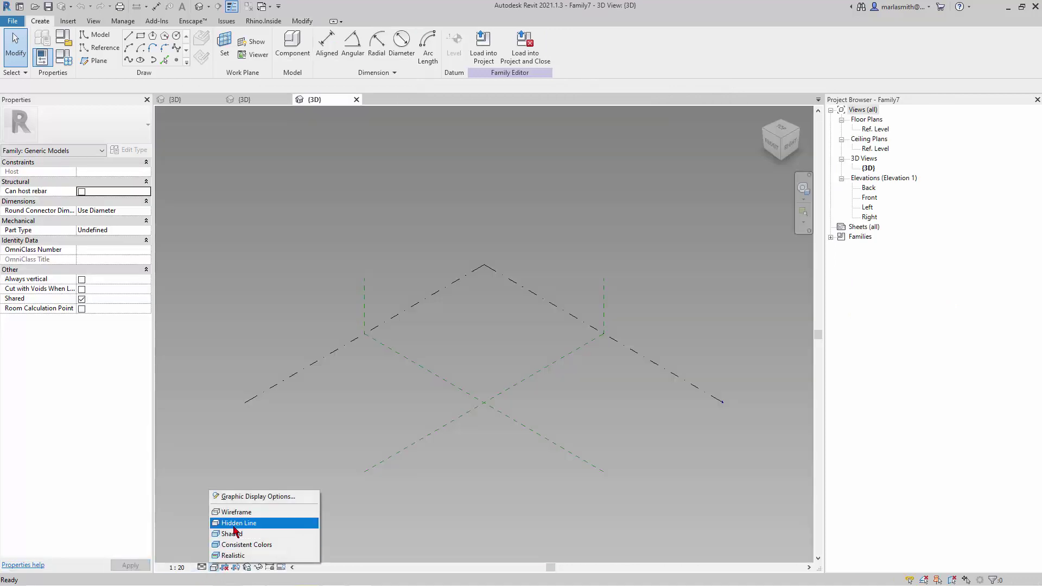
left_click(245, 495)
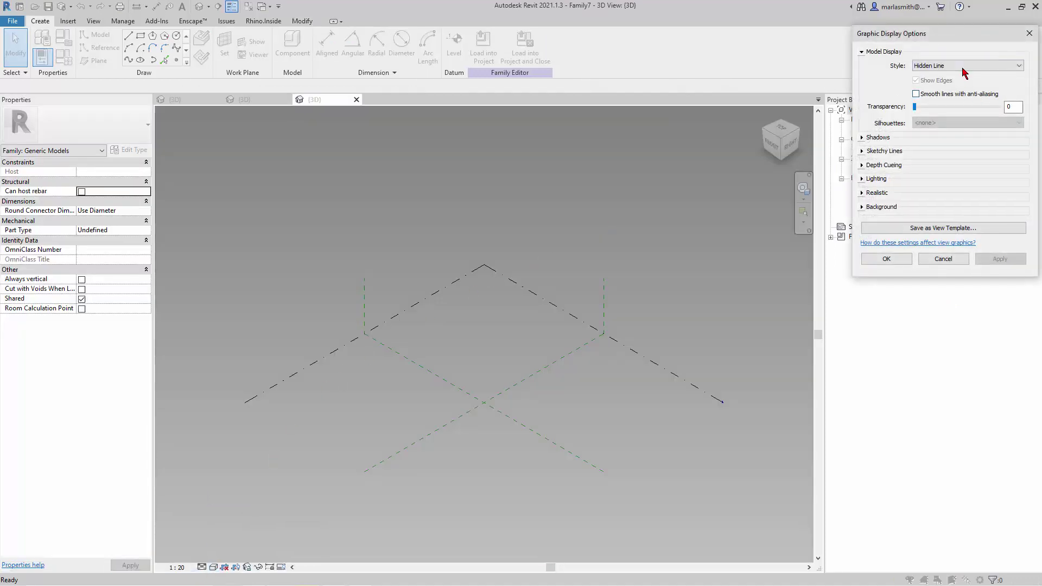
left_click(863, 209)
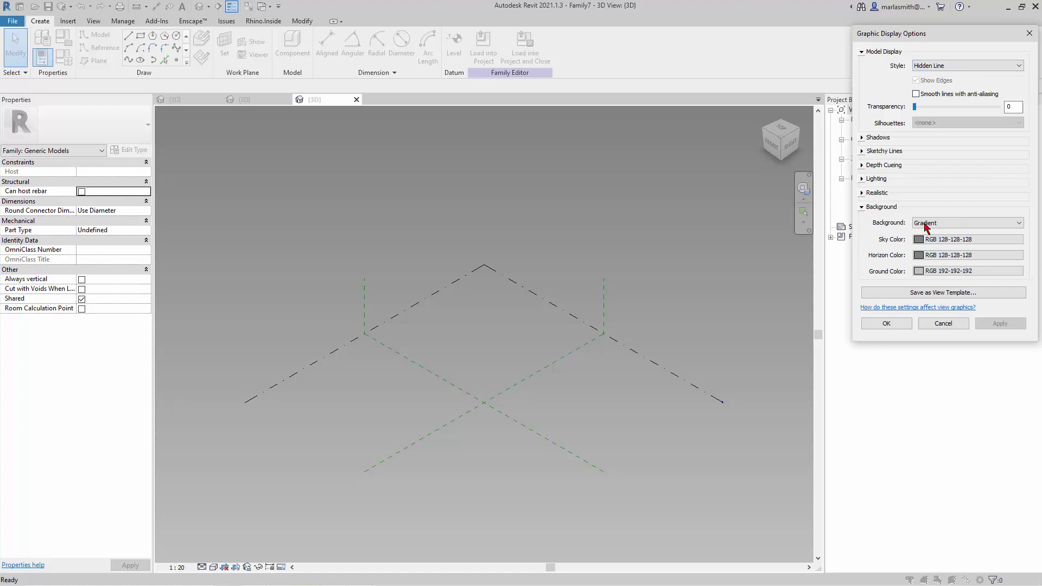
left_click(926, 223)
left_click(926, 231)
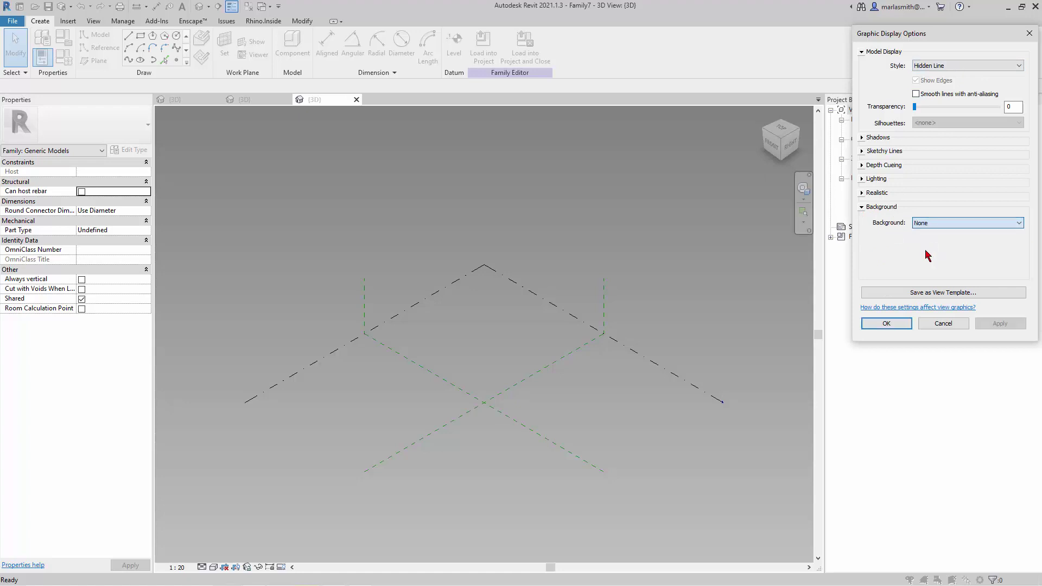
left_click(886, 324)
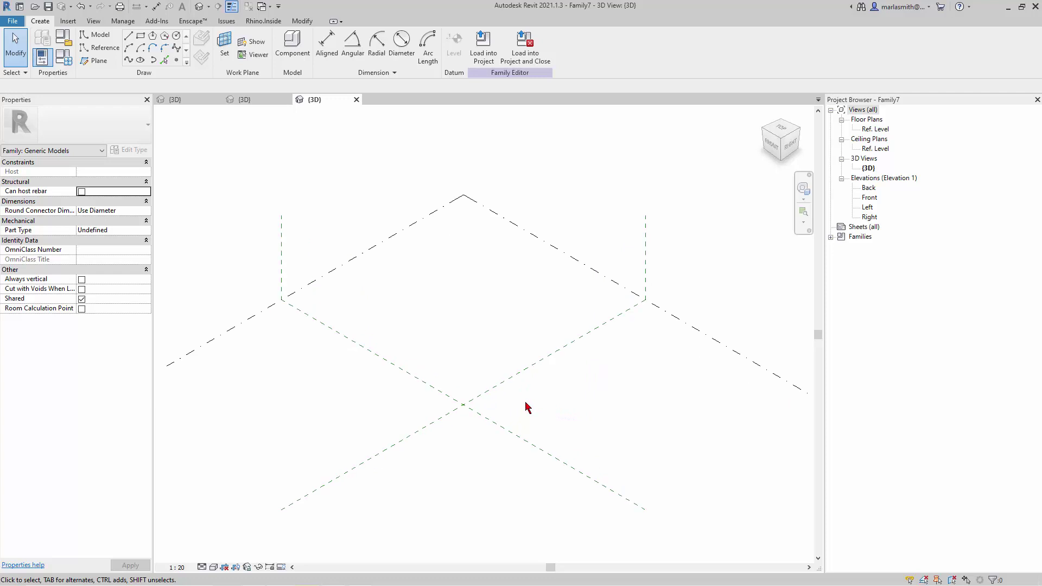
Step: Place two reference points along the center reference plane, one either side of the plane intersection, and make both adaptive
left_click(176, 61)
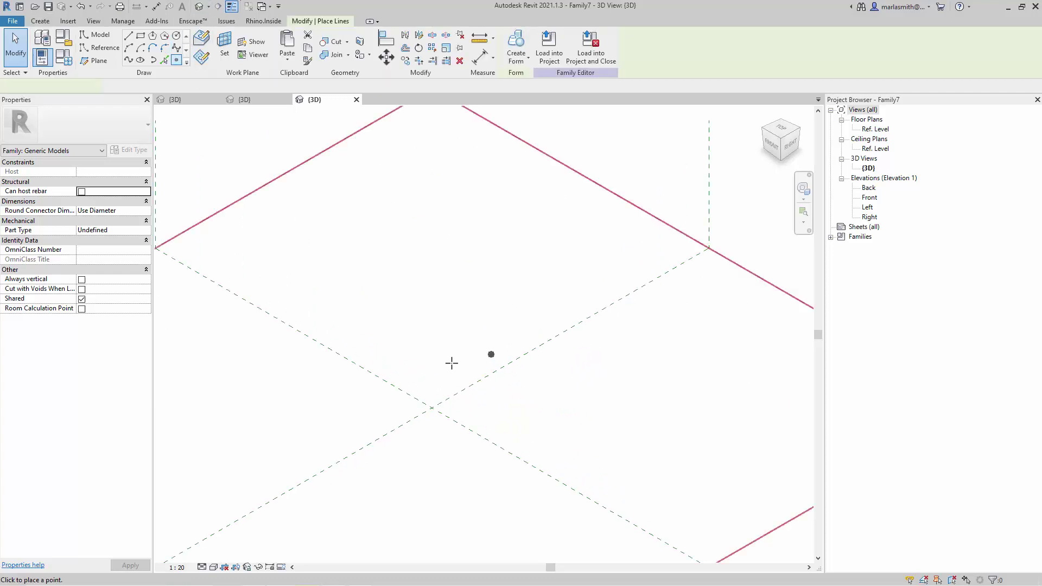
left_click(337, 464)
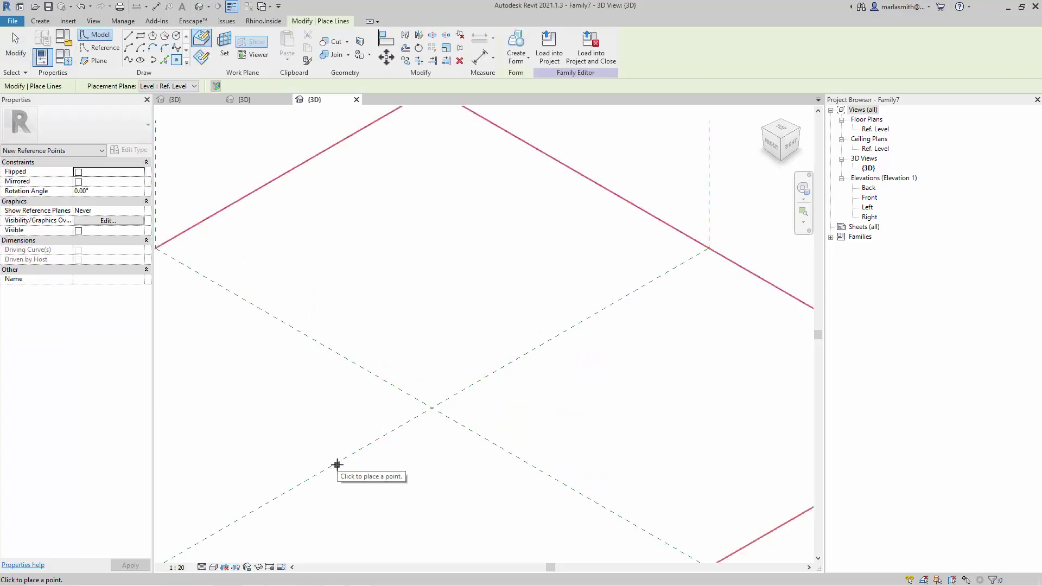
left_click(525, 354)
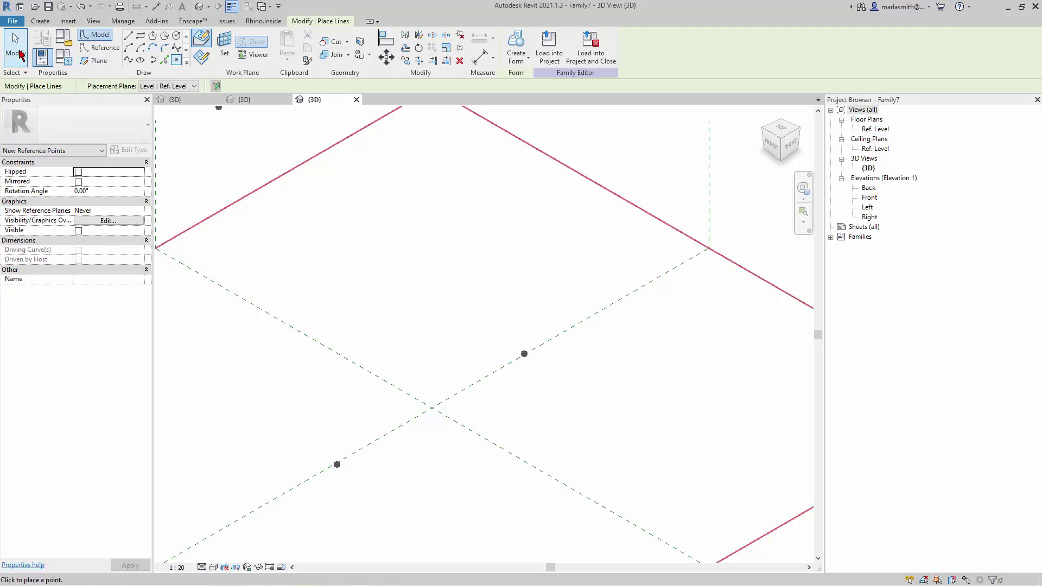
left_click(15, 50)
left_click_drag(383, 334, 664, 517)
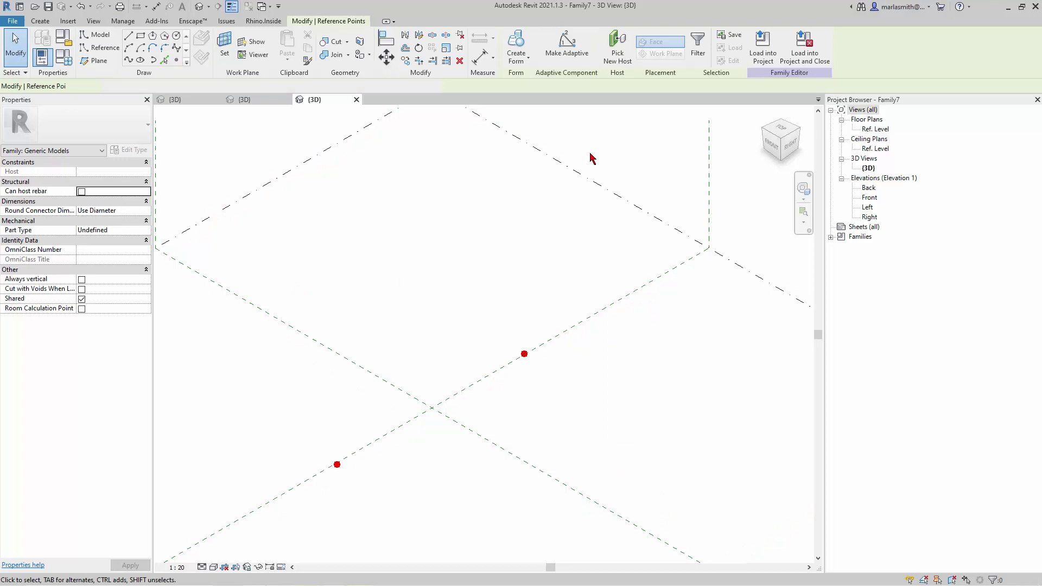
left_click(564, 51)
left_click(611, 441)
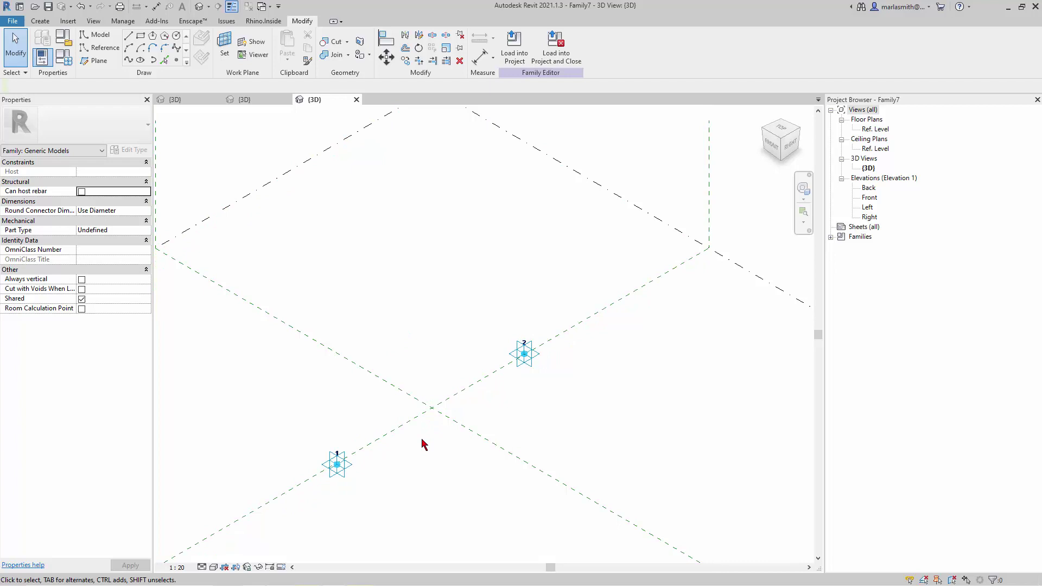
Step: Draw a reference circle with a radius of about 2000 mm centered on adaptive point 2, on that point's vertical work plane
left_click(100, 48)
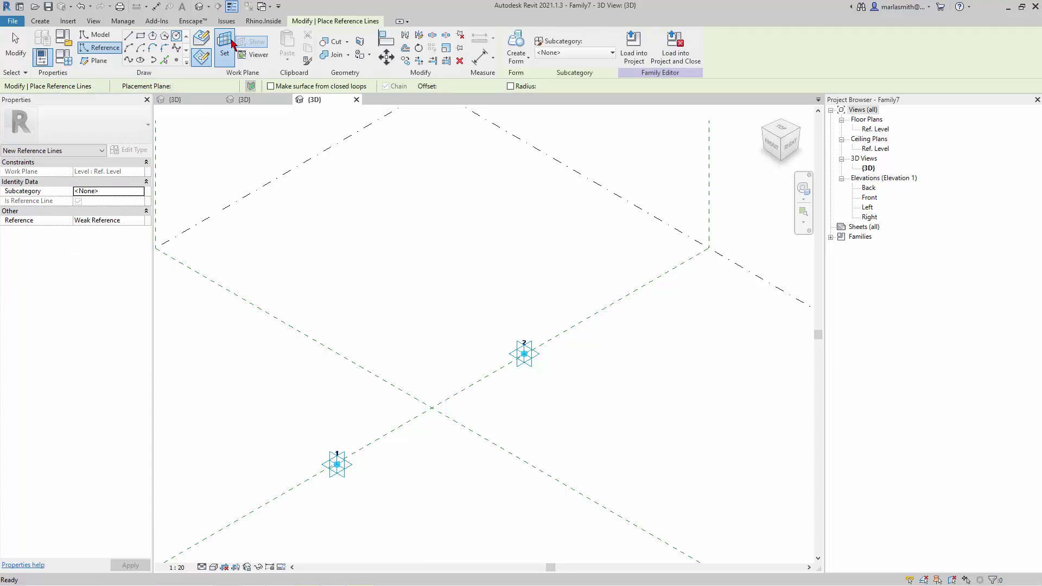
key("Escape")
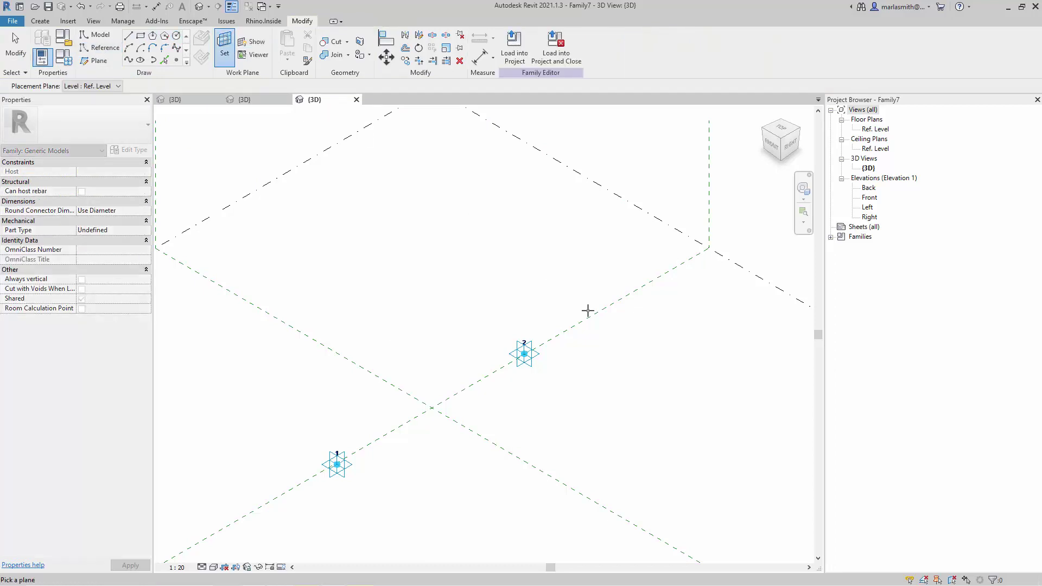
left_click(524, 354)
key("Return")
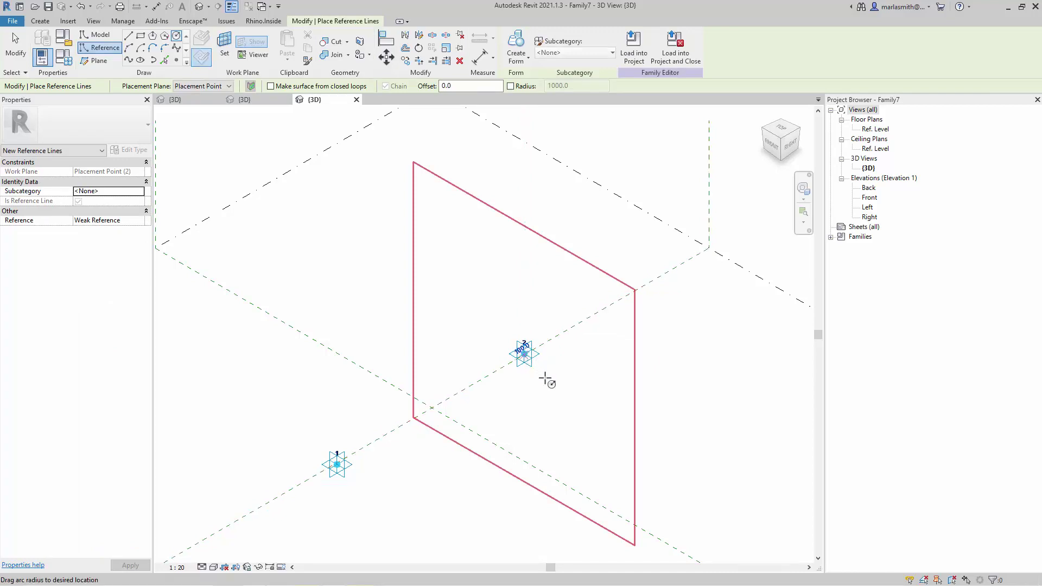
left_click(231, 60)
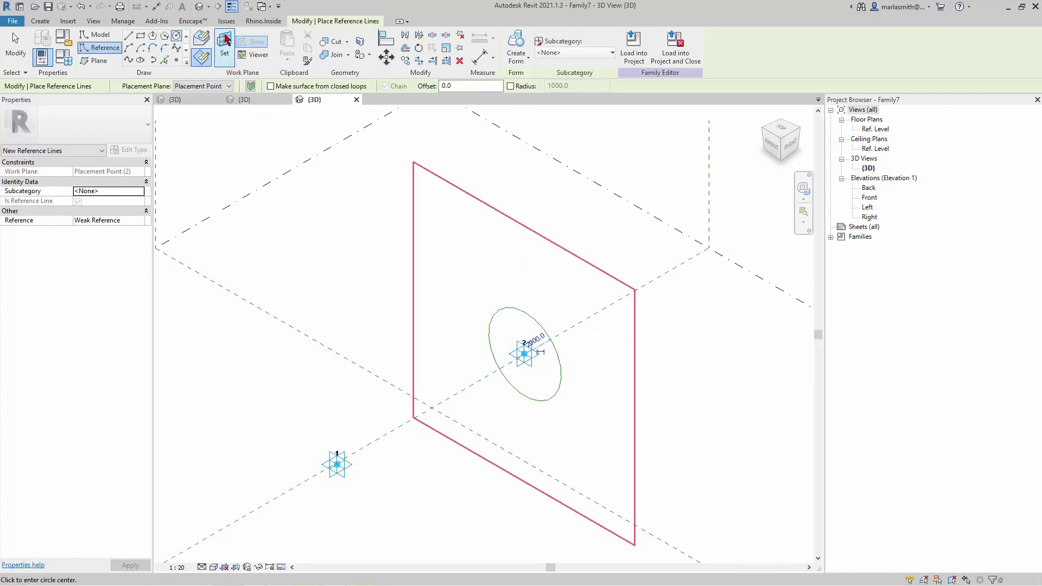
left_click(337, 468)
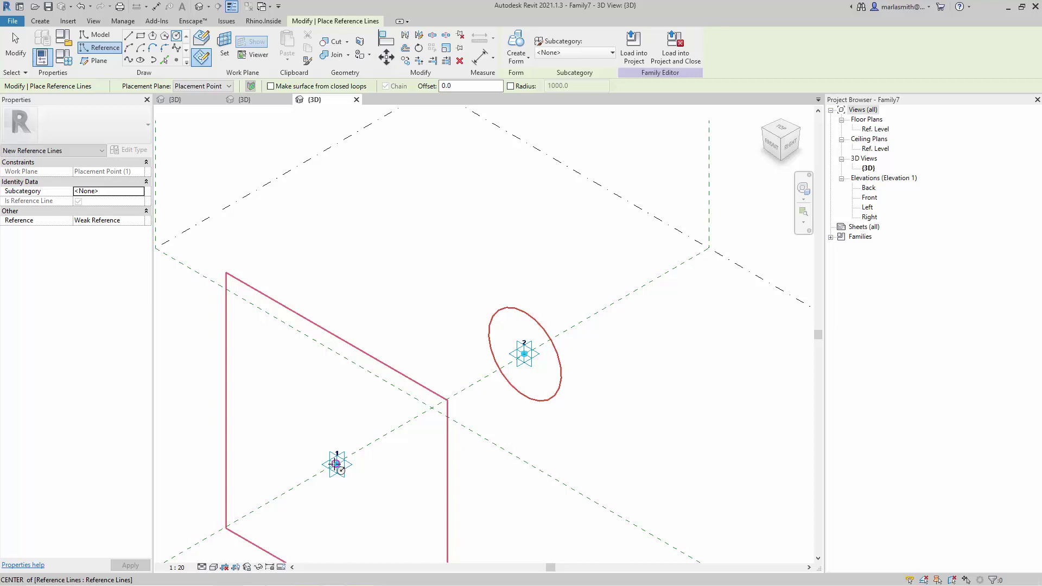
scroll(336, 468, "up", 5)
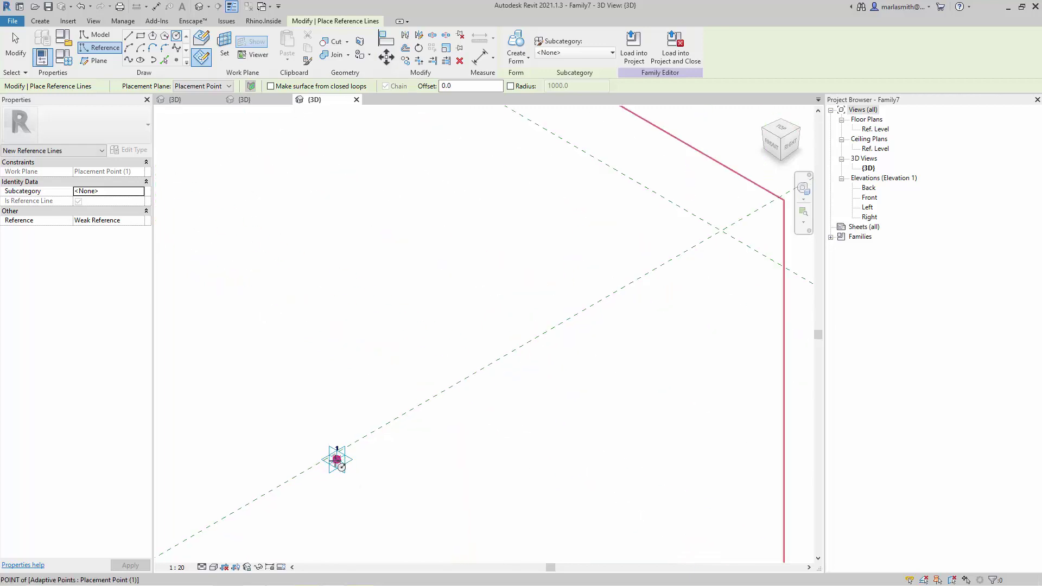
scroll(302, 380, "down", 3)
key("Escape")
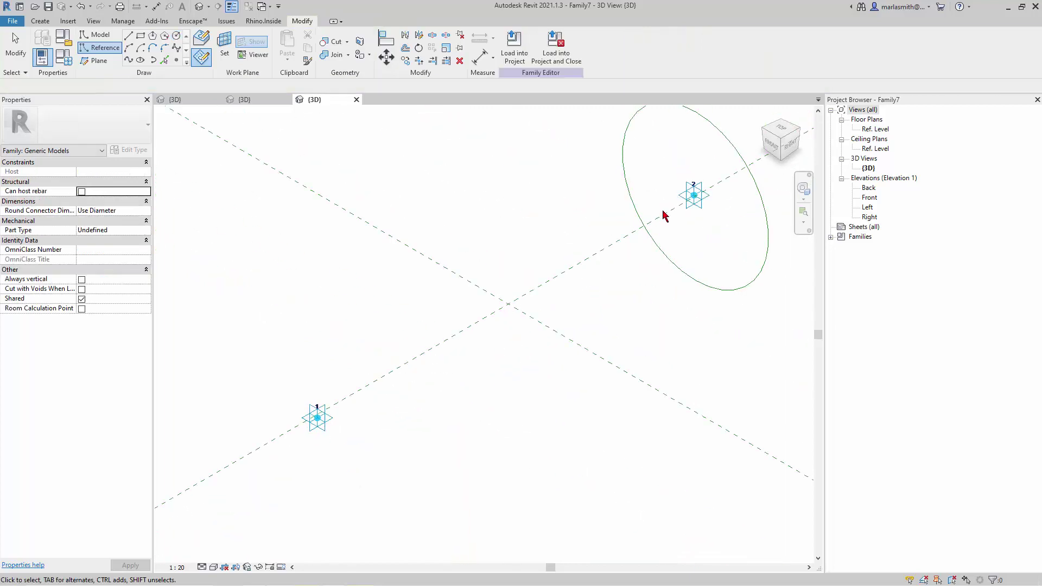
Step: Delete the reference circle around adaptive point 2
scroll(705, 205, "up", 5)
scroll(579, 259, "down", 3)
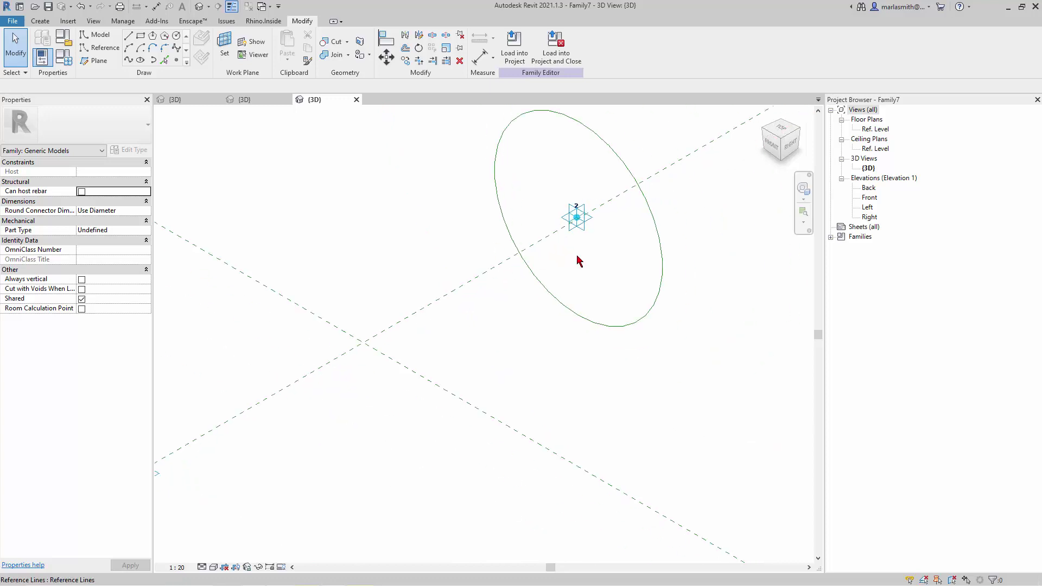
left_click(655, 233)
key("Delete")
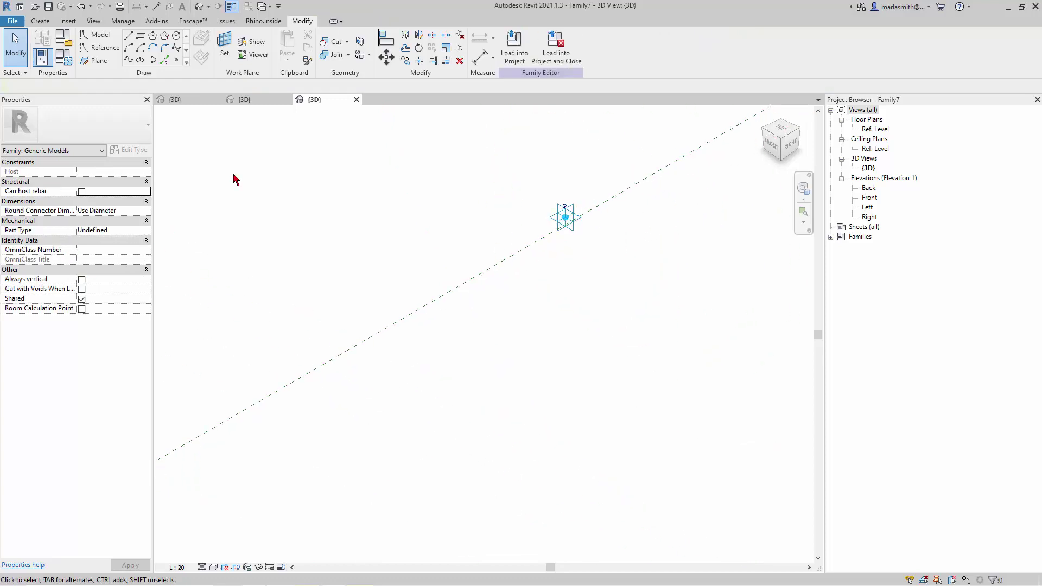
Step: Set adaptive point 2's vertical plane as the work plane and draw a smaller reference circle centered on the point
left_click(103, 48)
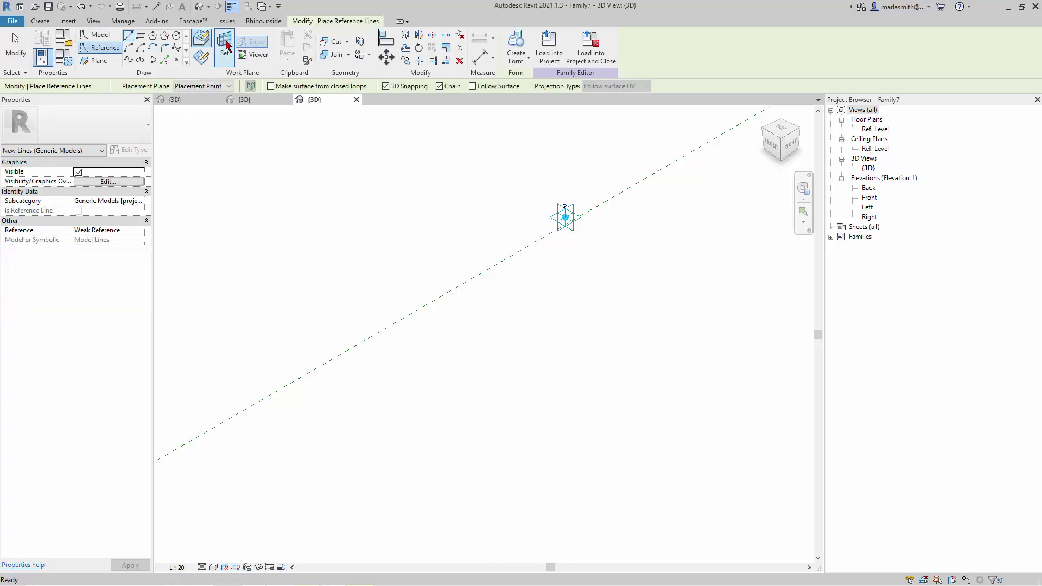
left_click(226, 52)
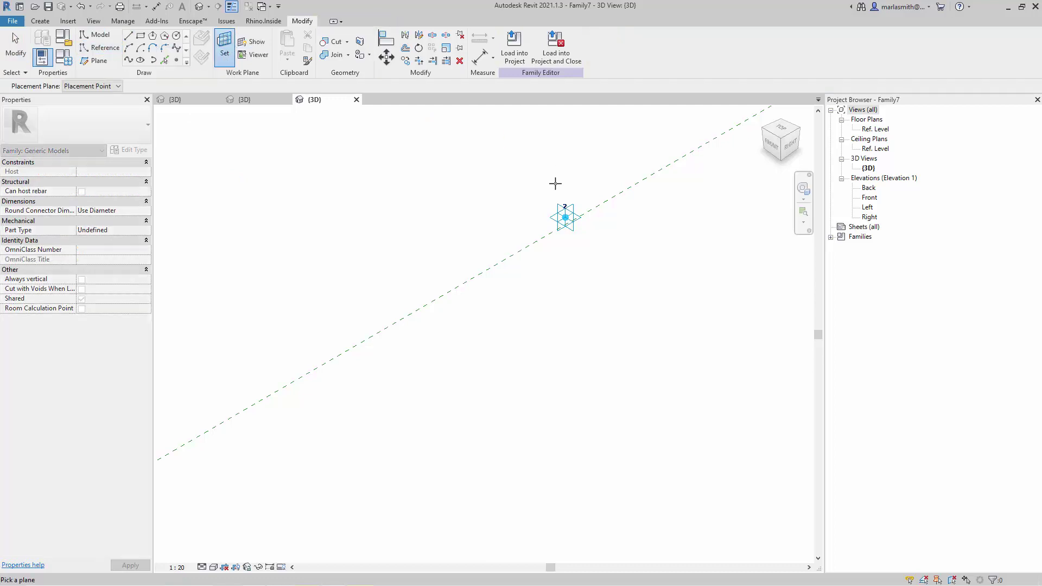
left_click(565, 217)
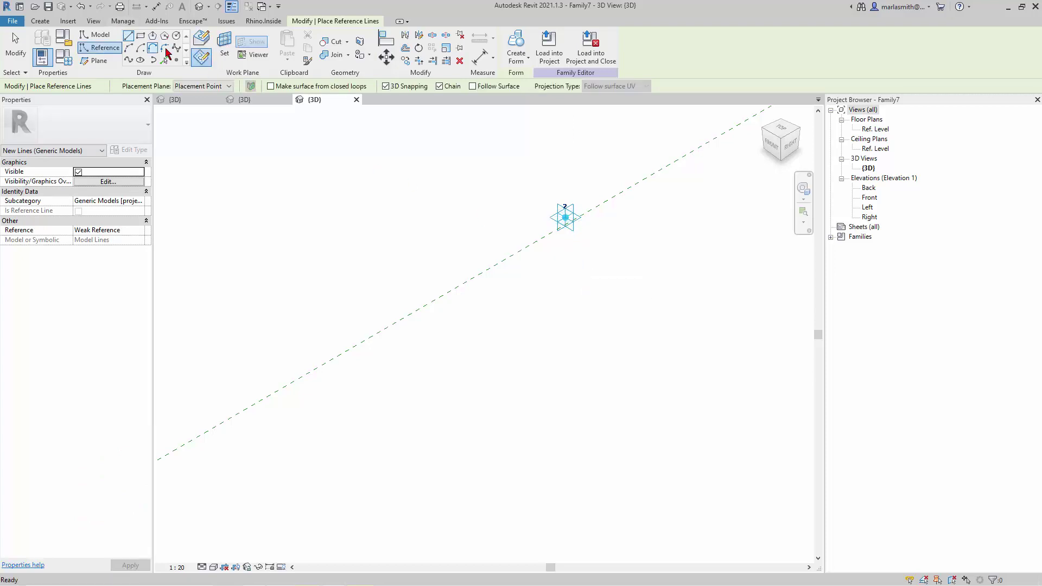
left_click(177, 37)
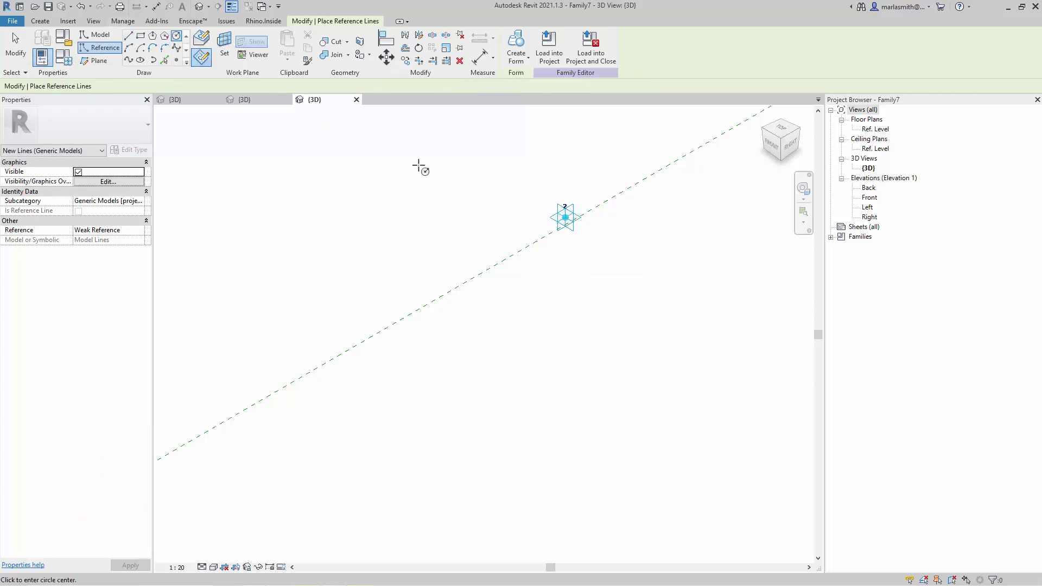
left_click(565, 218)
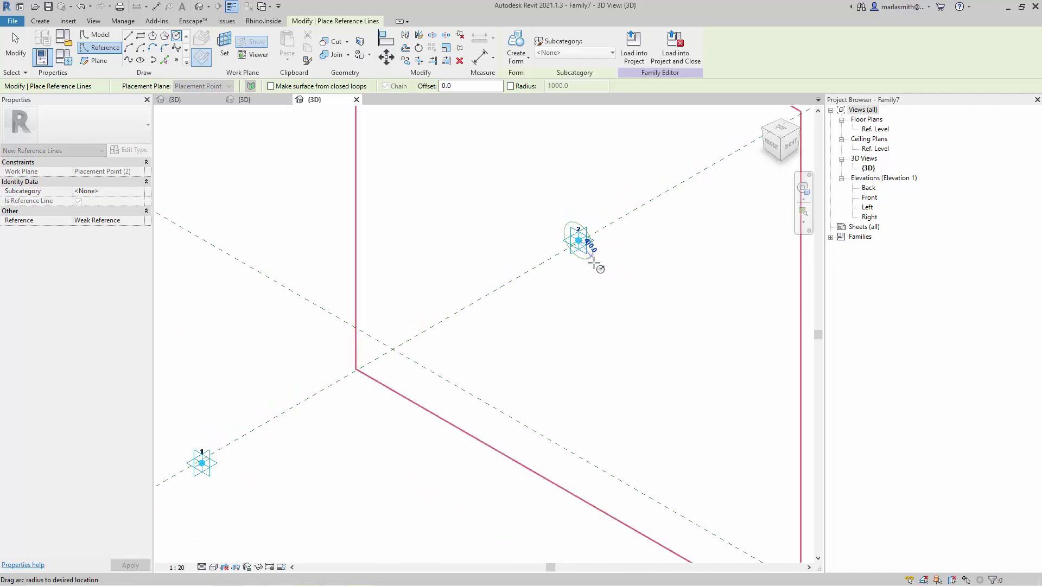
left_click(600, 272)
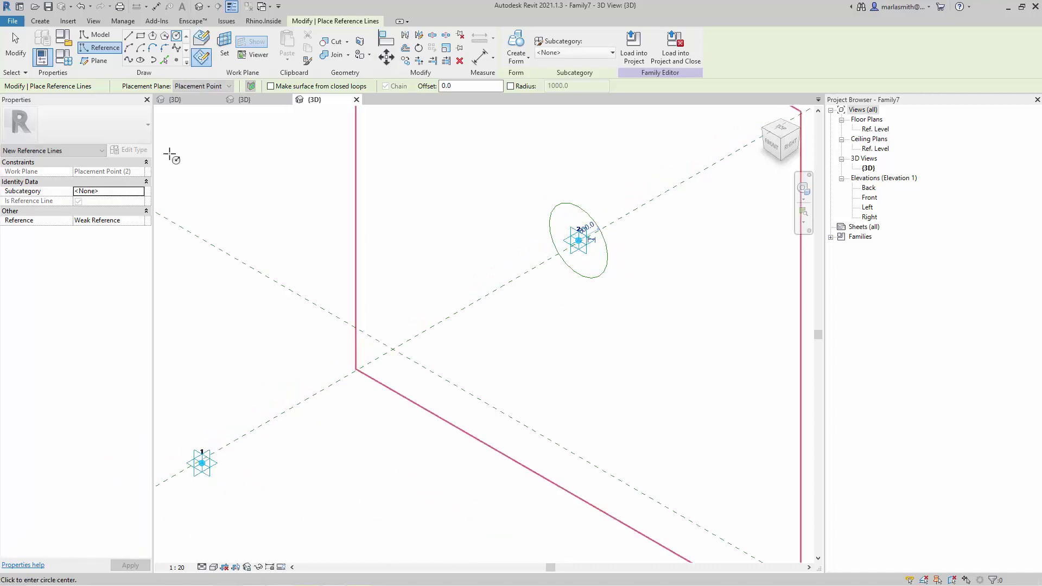
Step: Set adaptive point 1's vertical plane as the work plane and draw a reference circle of about 1500 mm radius centered on the point
key("Escape")
key("Escape")
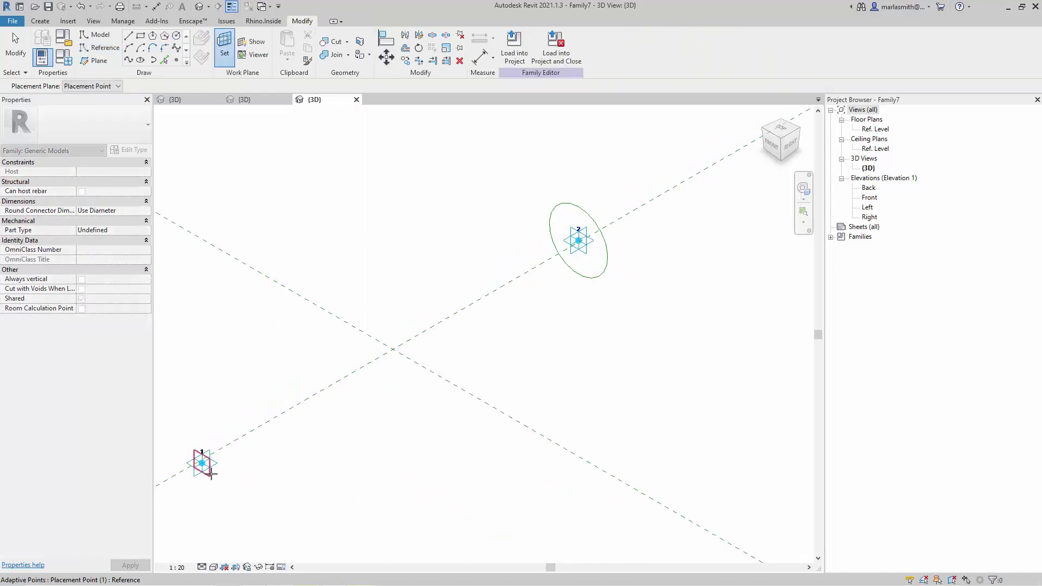
key("Return")
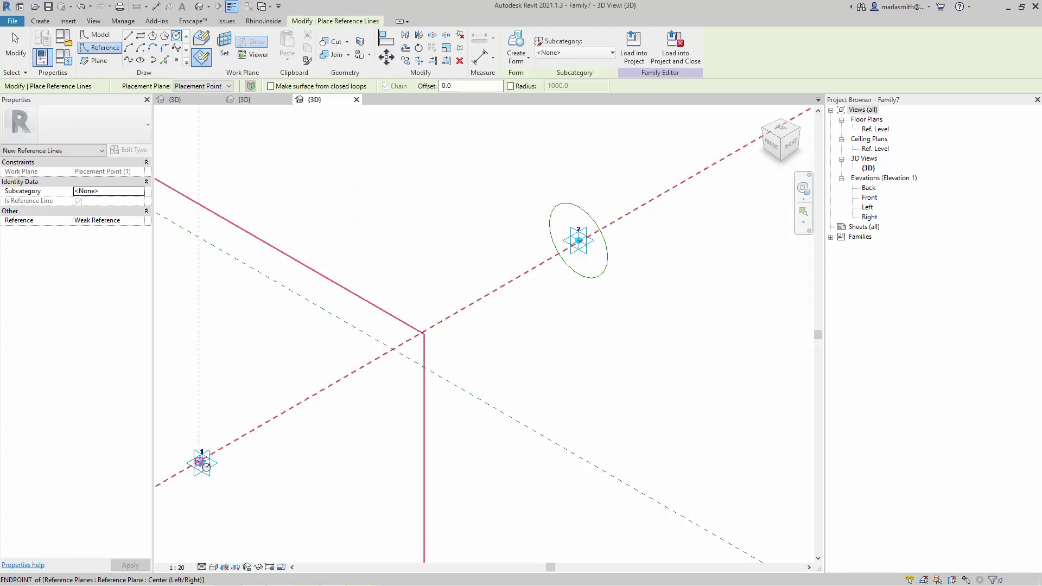
left_click(202, 462)
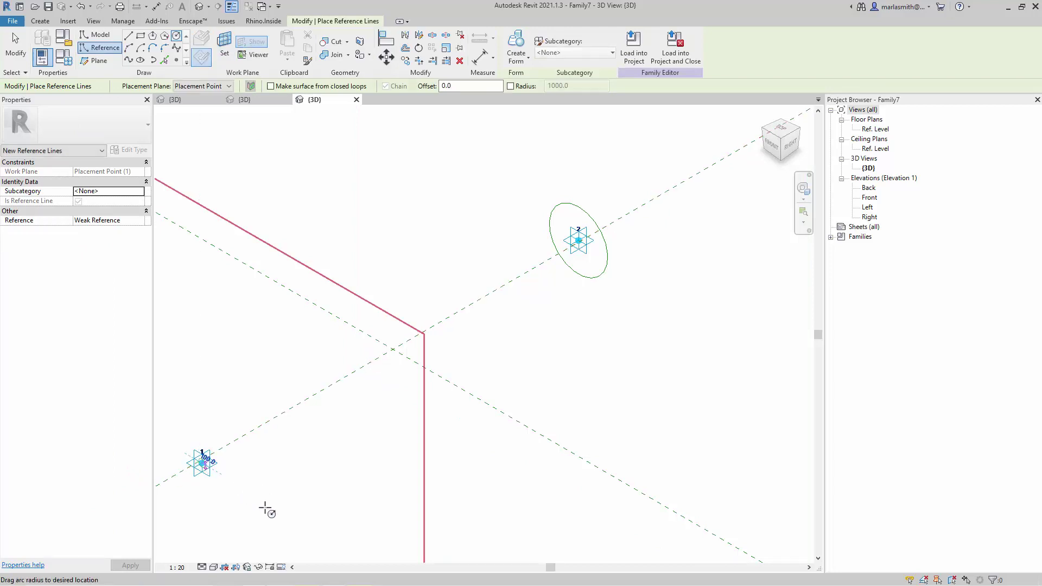
left_click(258, 500)
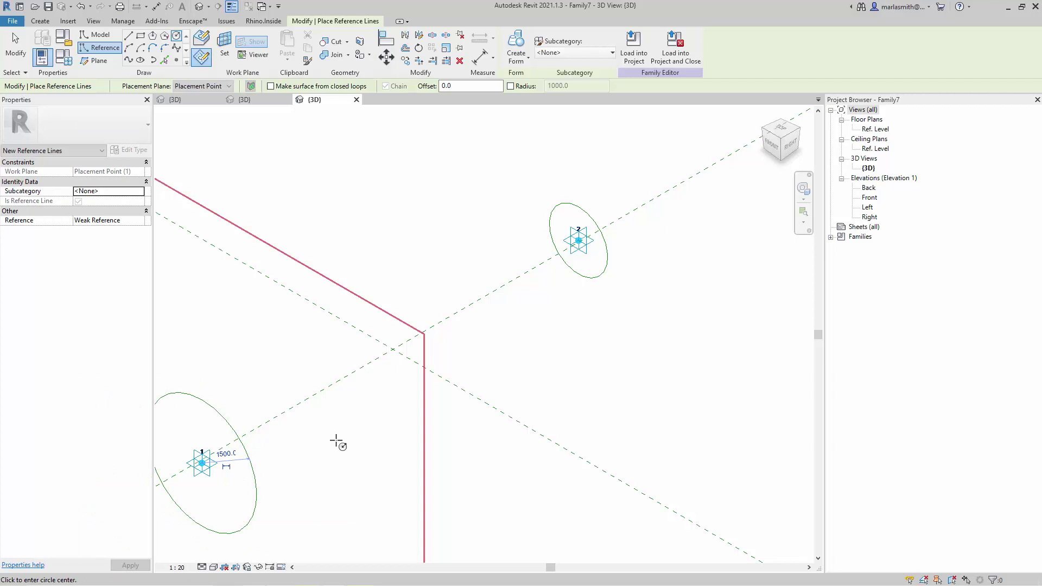
Step: Finish drawing reference lines and apply Divide Path to the reference circle around adaptive point 1
scroll(337, 442, "down", 3)
key("Escape")
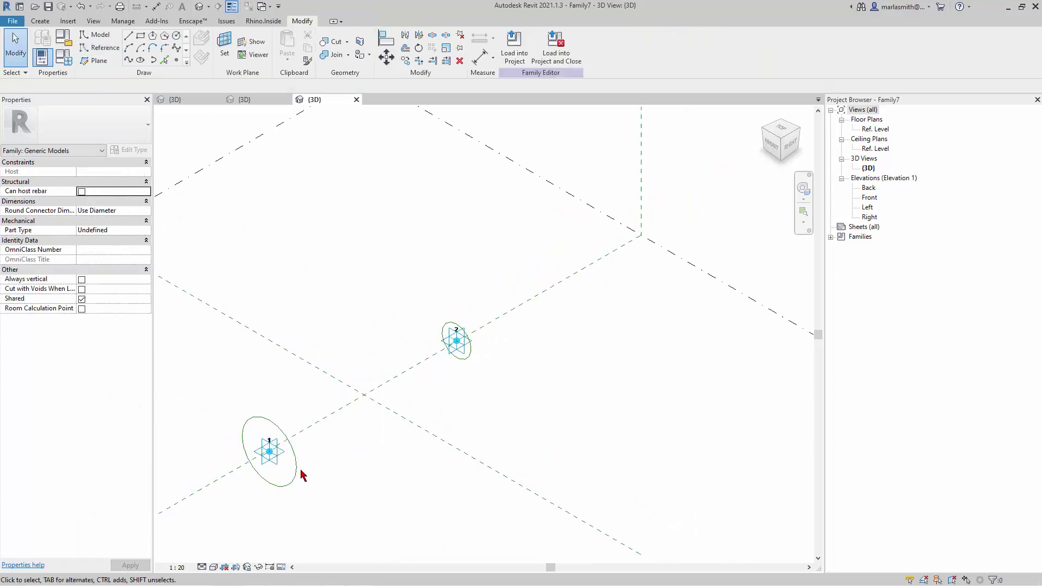
left_click(302, 470)
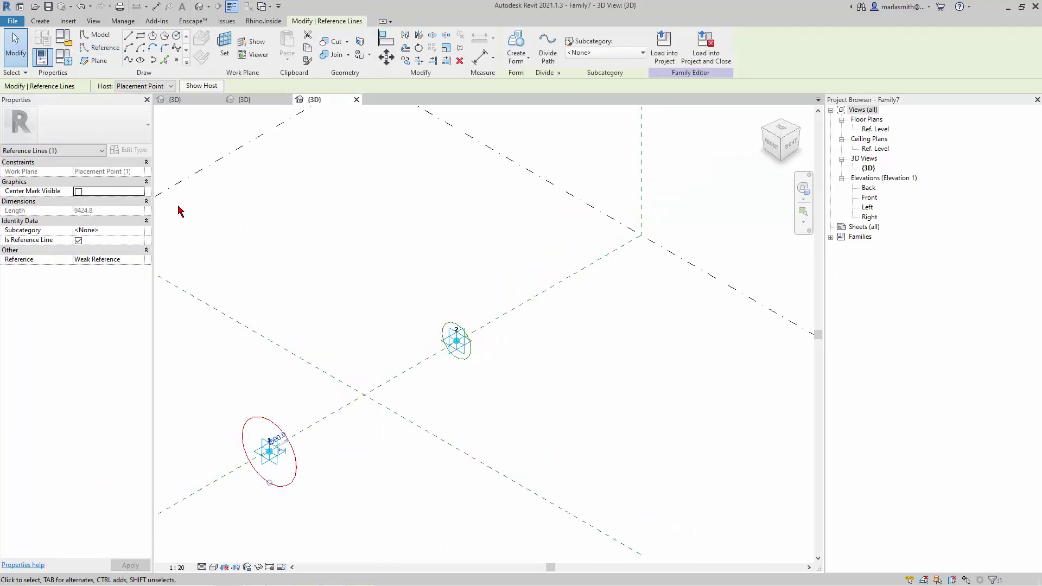
left_click(548, 44)
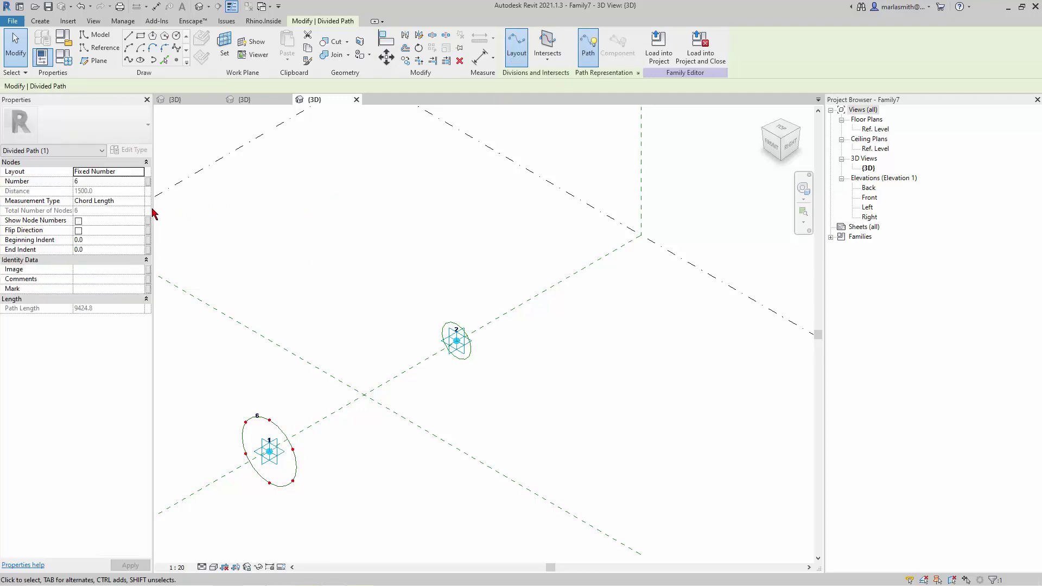
Step: Link the node number of adaptive point 1's divided path to a new type-based family parameter named "div"
left_click(148, 184)
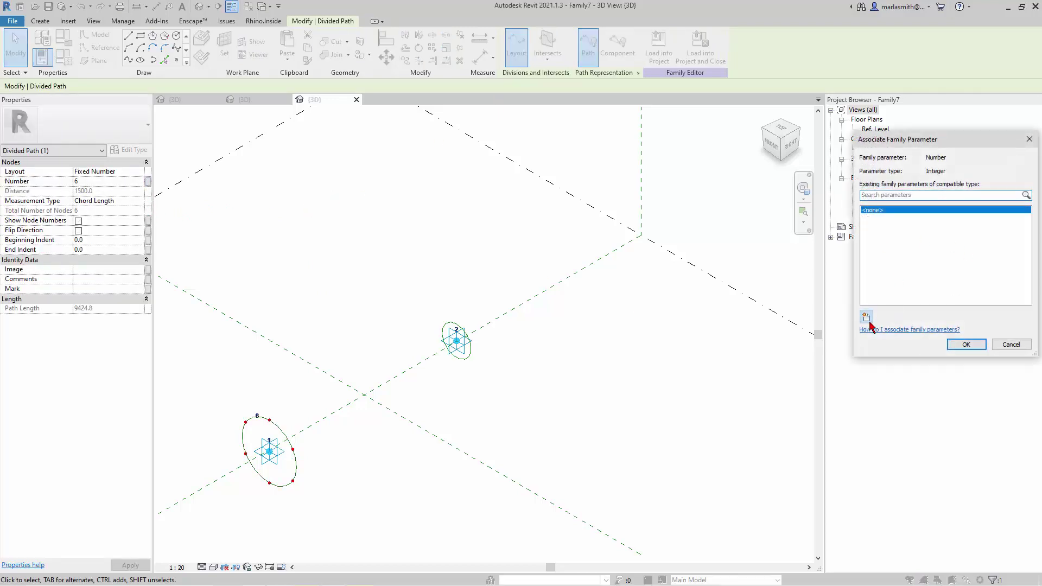
left_click(868, 321)
type("div")
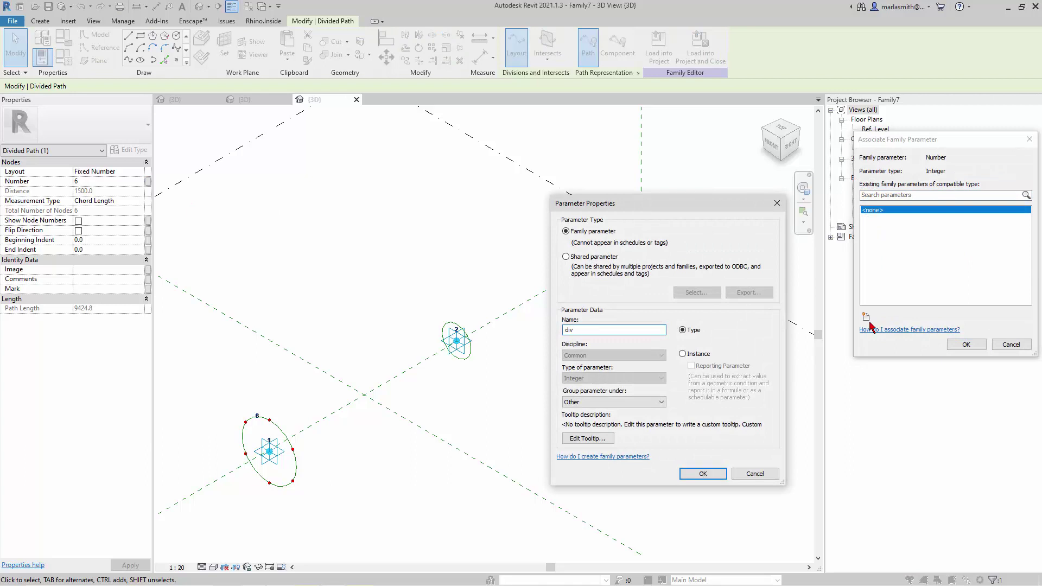
left_click(706, 475)
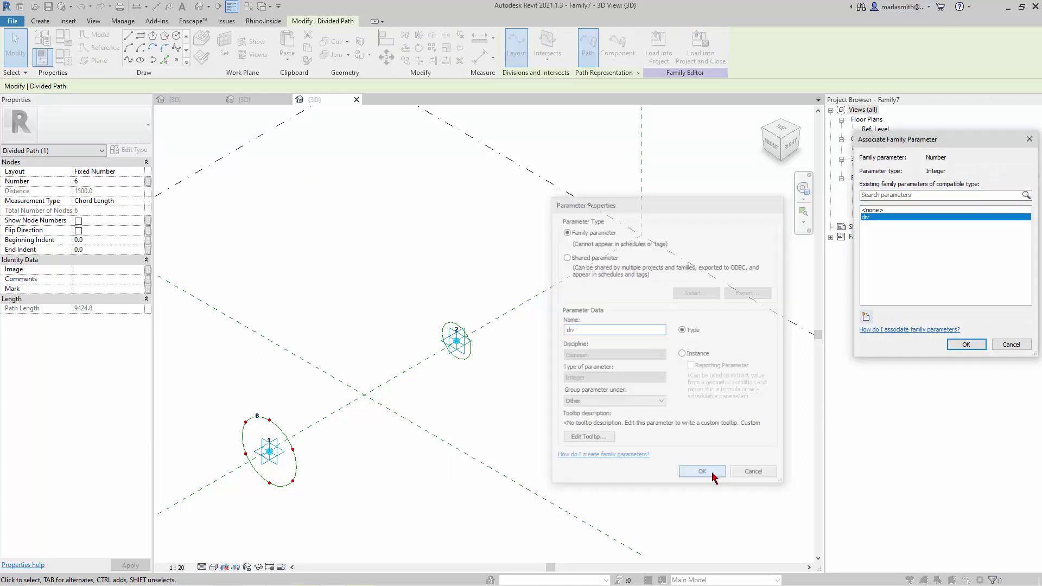
left_click(966, 345)
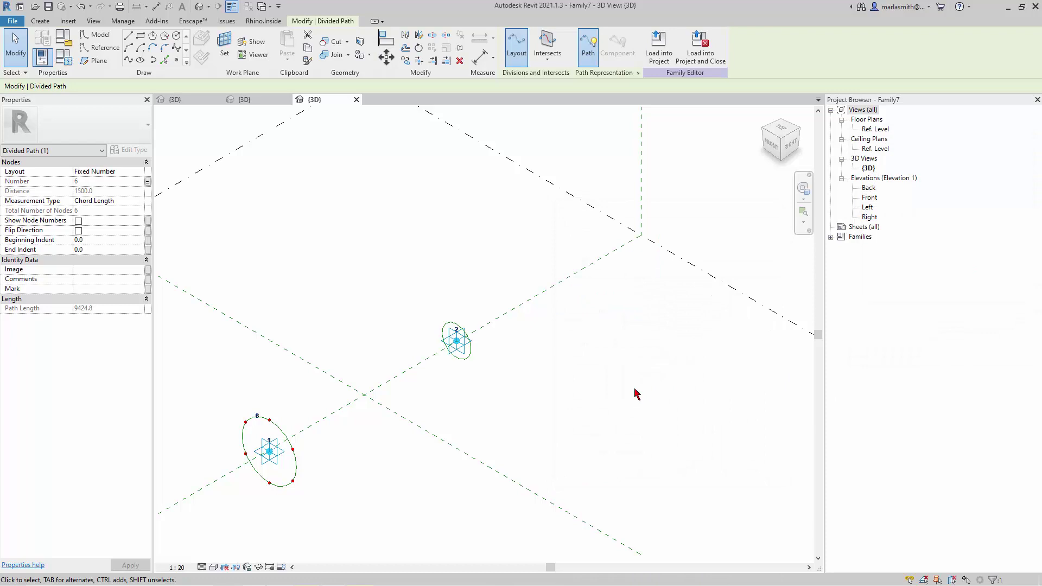
left_click(635, 391)
Step: Divide the reference circle around adaptive point 2 and link its node number to the existing "div" parameter
left_click(451, 328)
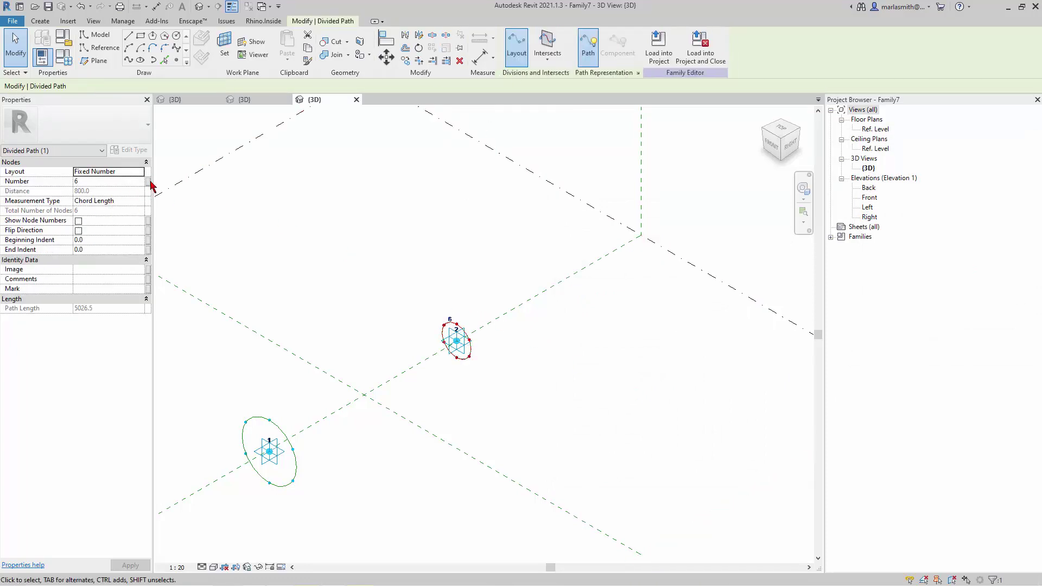
left_click(148, 182)
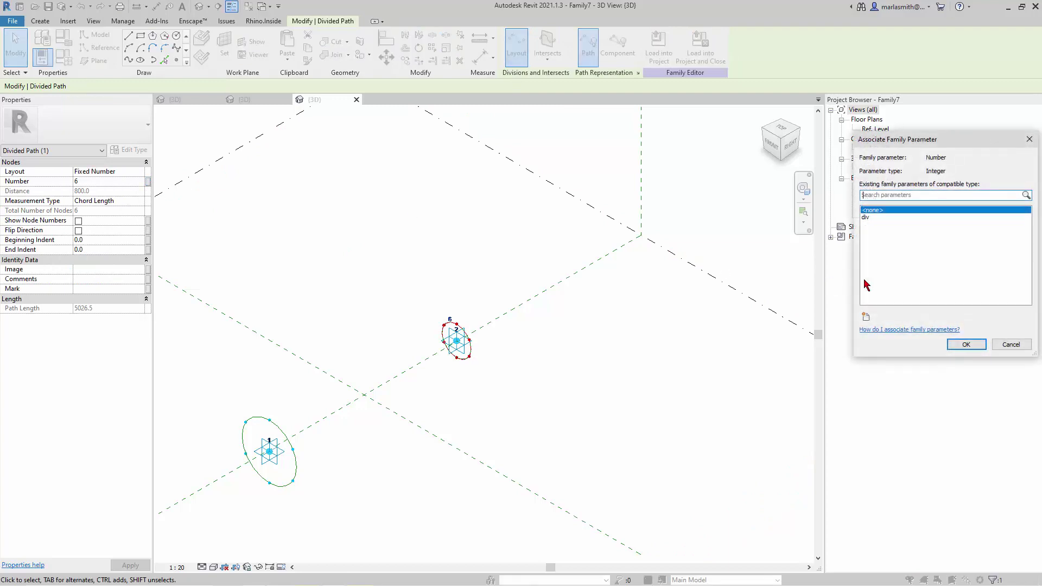
left_click(867, 218)
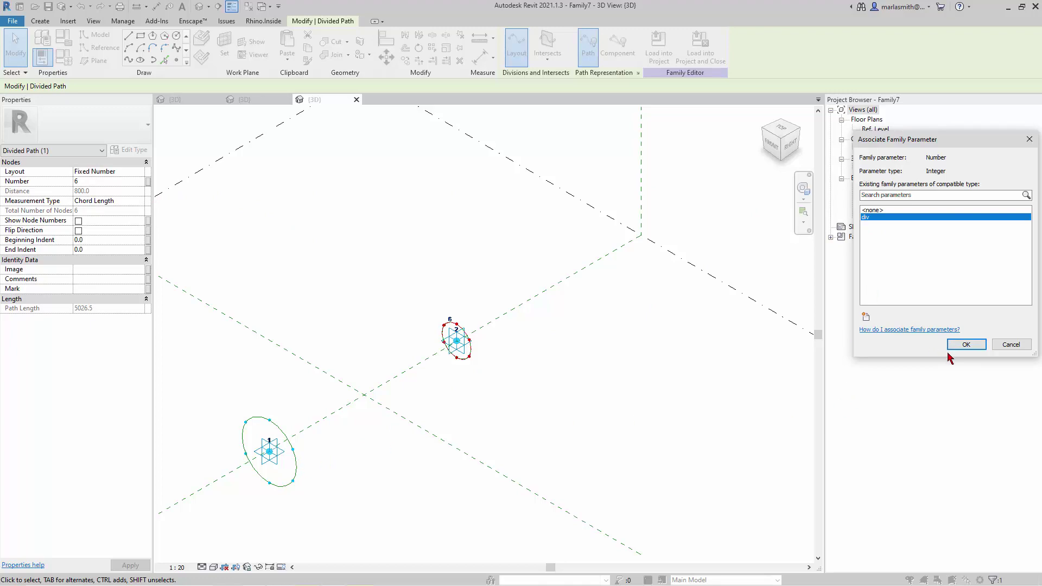
left_click(965, 345)
left_click(642, 426)
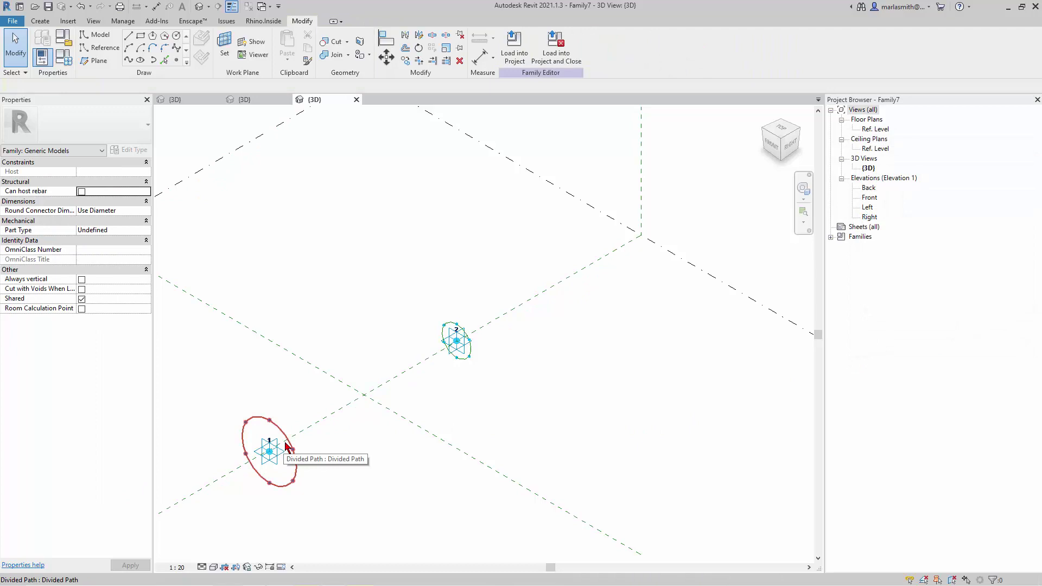
Step: Select the reference circle beneath adaptive point 1's divided path and make its temporary radius dimension permanent
key("Tab")
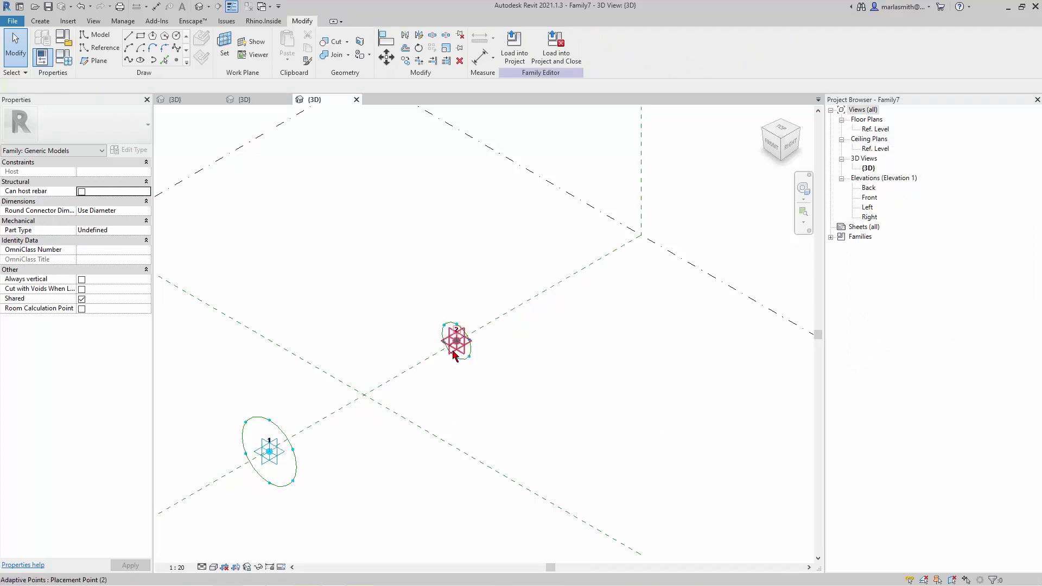
left_click(287, 444)
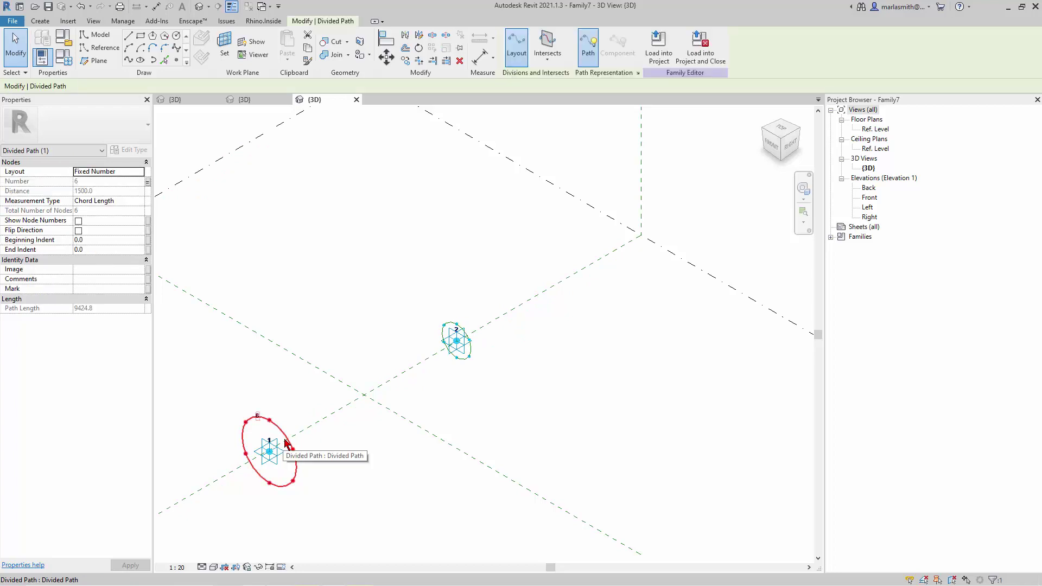
key("Escape")
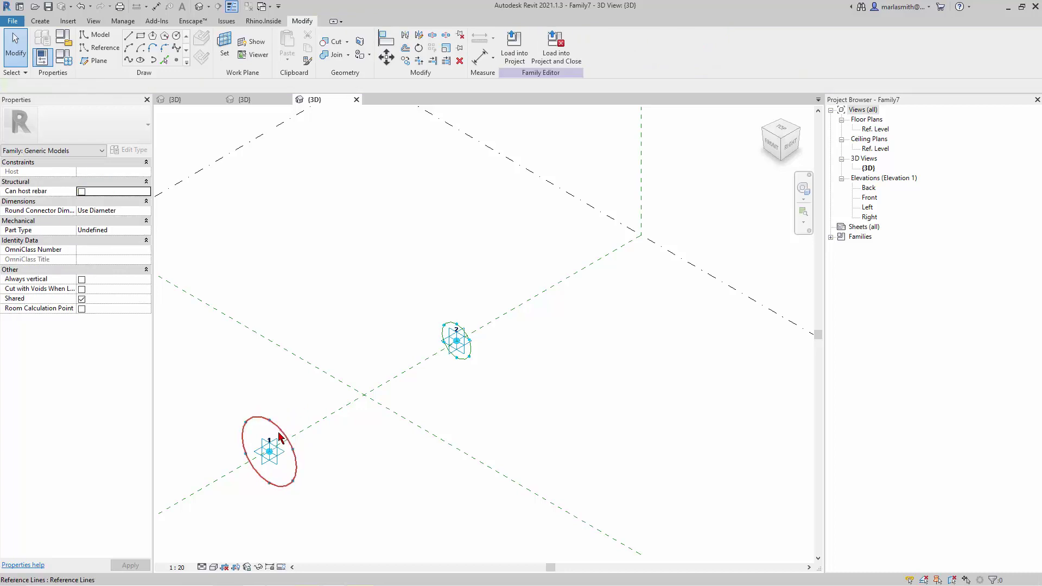
left_click(280, 437)
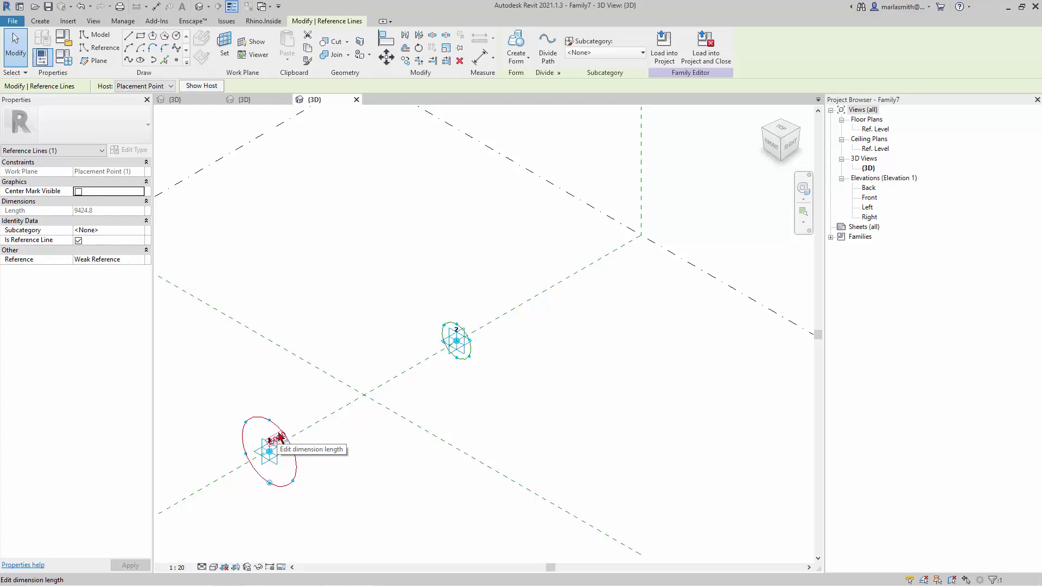
scroll(281, 456, "up", 4)
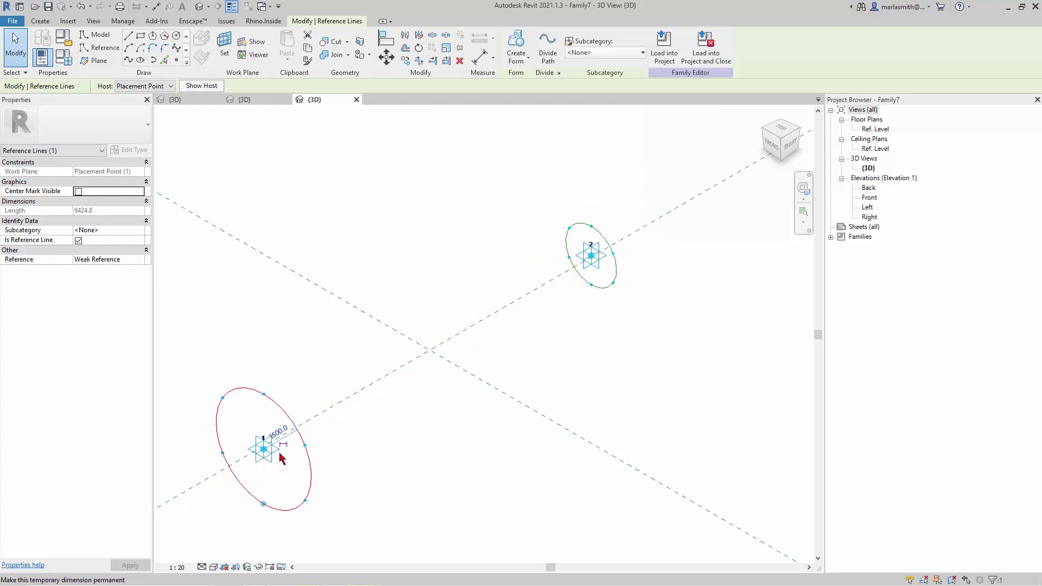
left_click(329, 430)
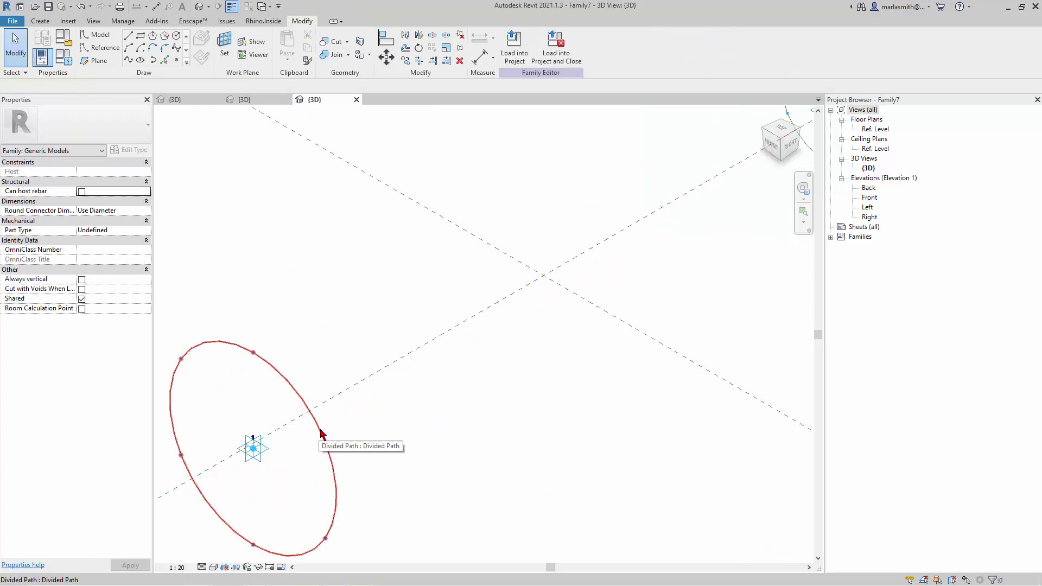
left_click(320, 433)
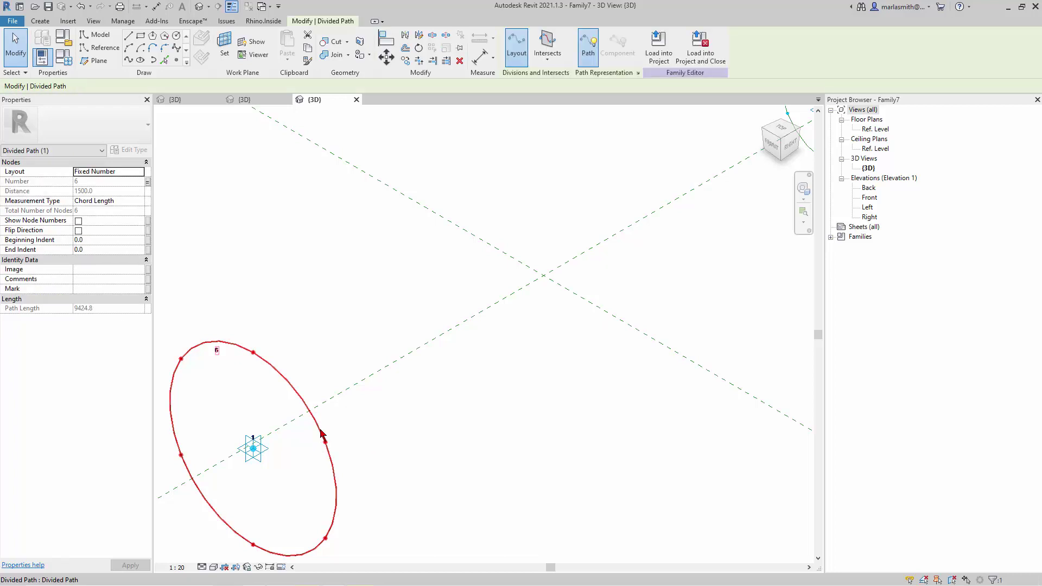
left_click(324, 429)
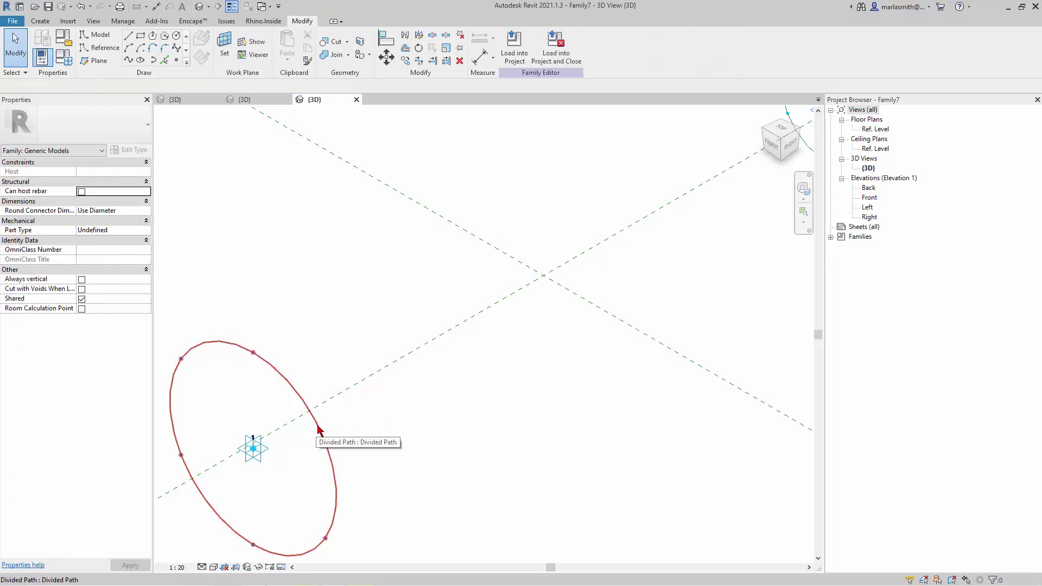
left_click(319, 431)
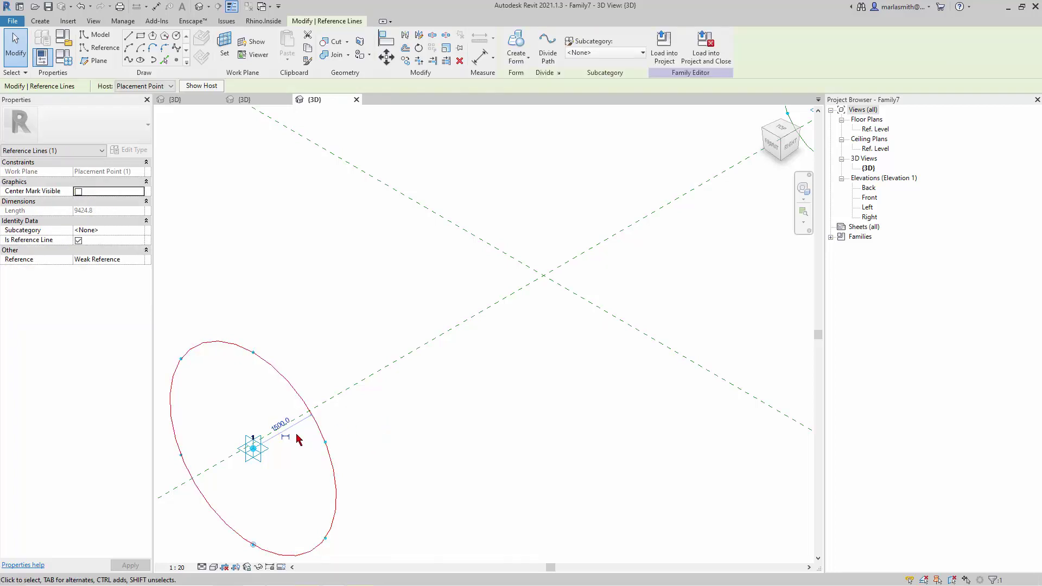
left_click(302, 436)
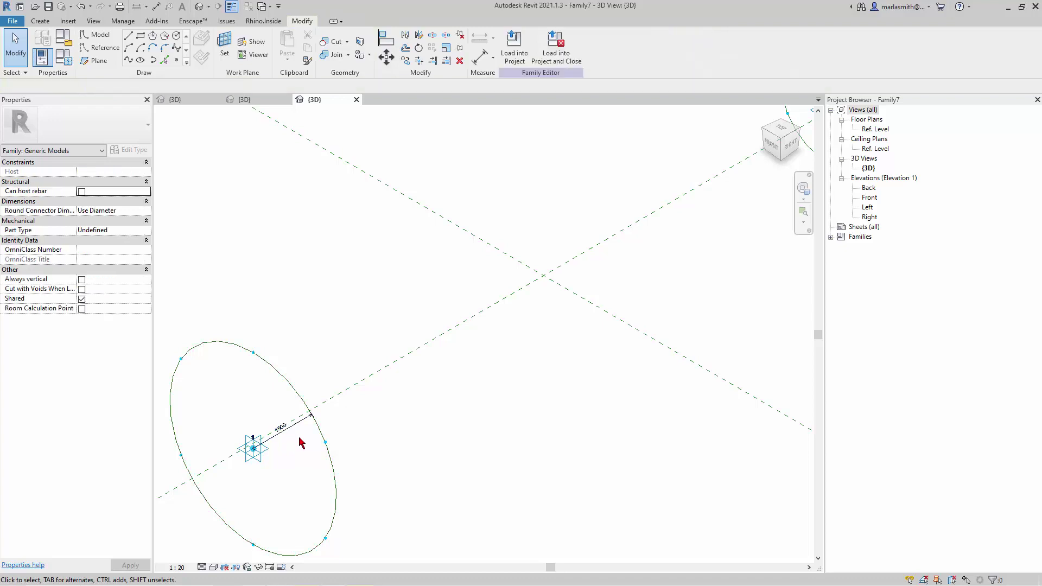
Step: Label the radius dimension of adaptive point 1's circle with a new type-based family parameter named "Rad Col"
left_click(297, 427)
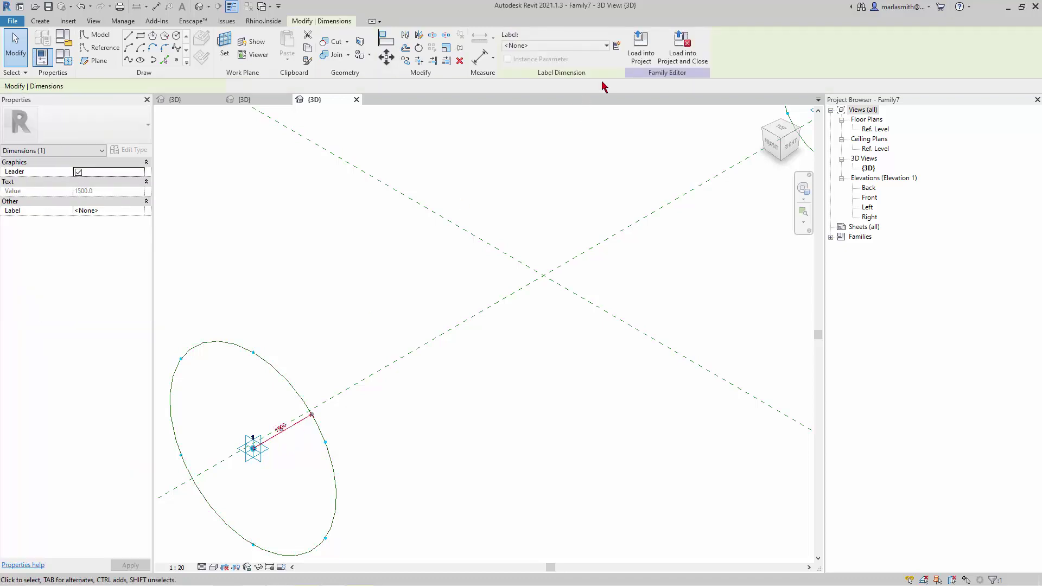
left_click(617, 47)
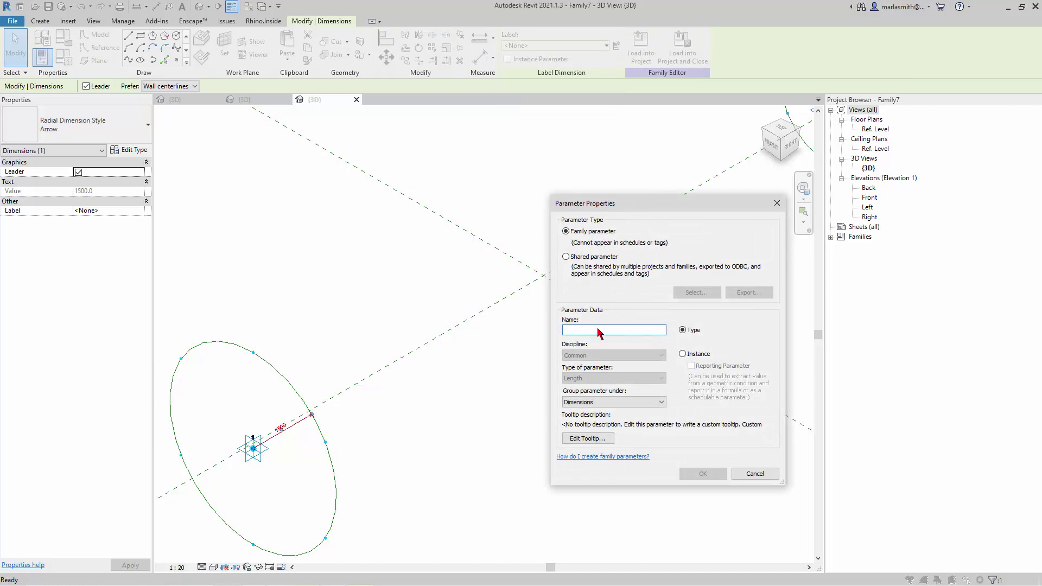
type("Rad Col")
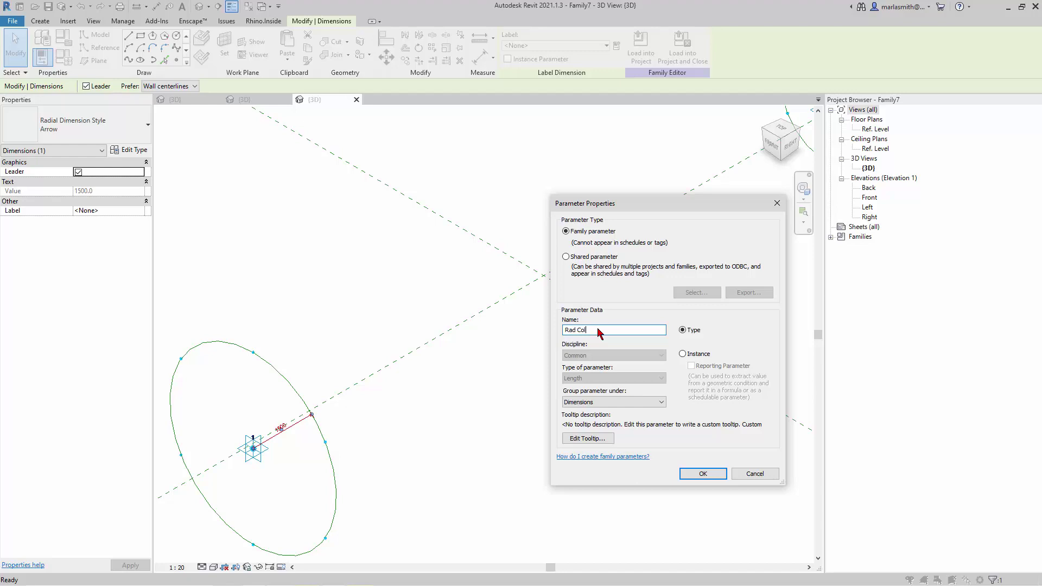
left_click(703, 474)
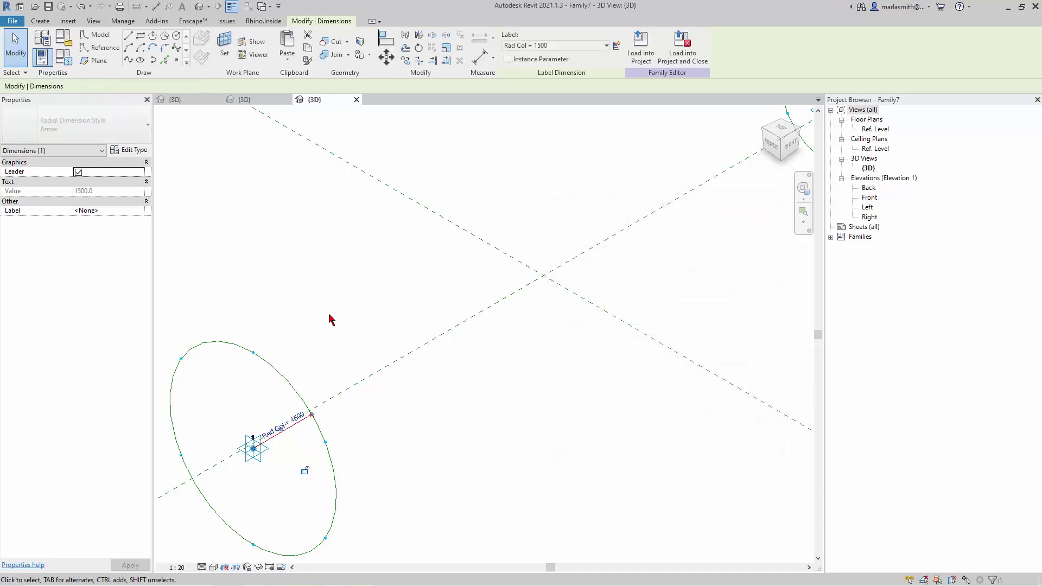
Step: Select the reference circle around adaptive point 2 and make its temporary radius dimension permanent
scroll(330, 320, "down", 4)
scroll(429, 256, "up", 6)
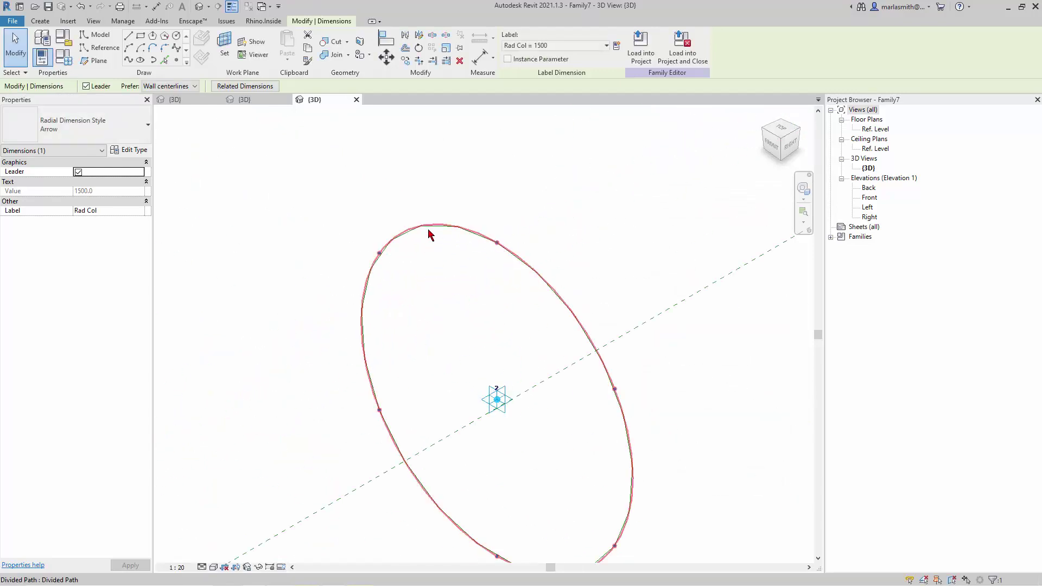
left_click(429, 232)
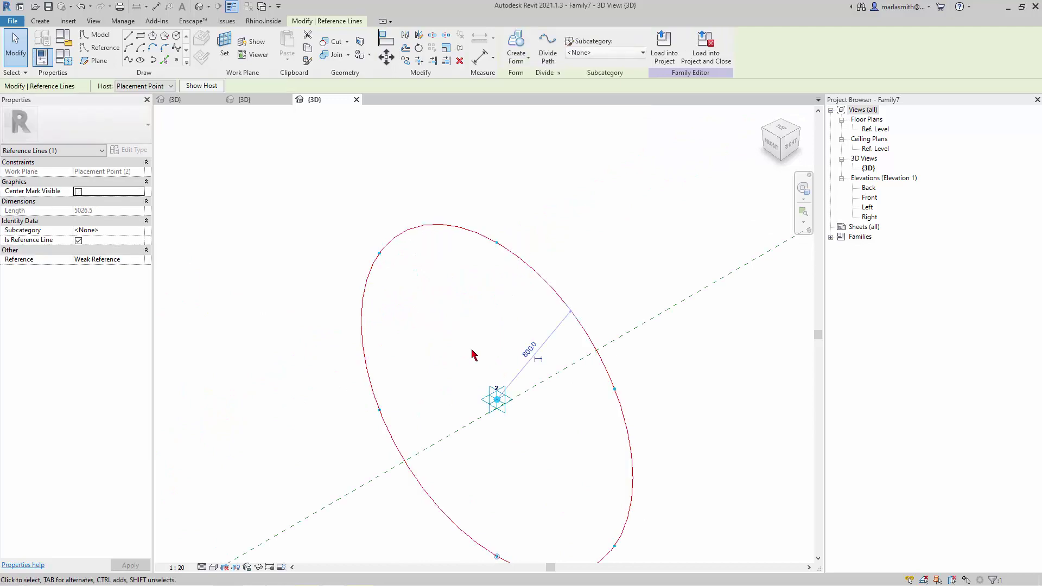
left_click(611, 321)
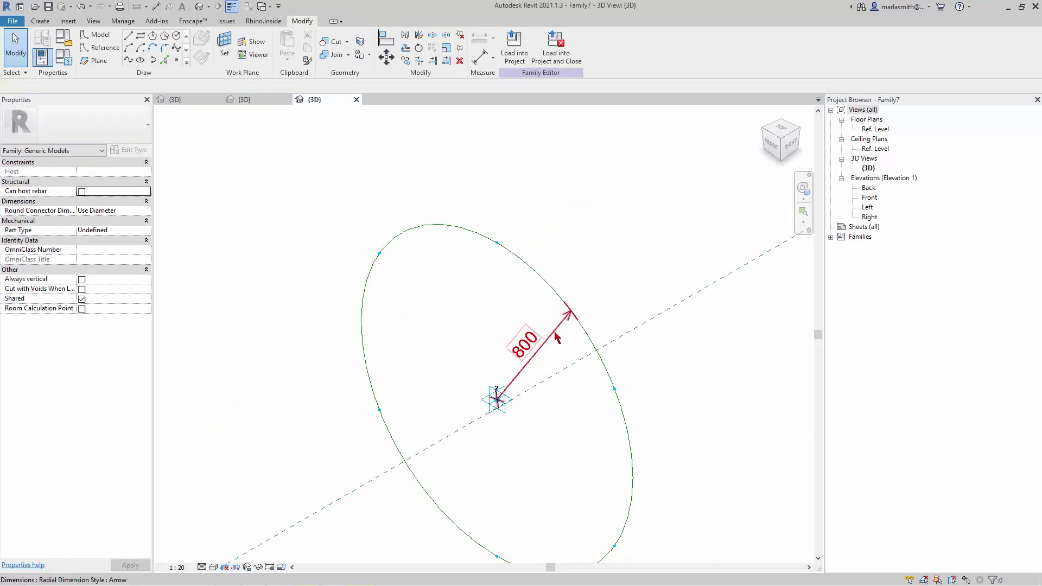
Step: Label the radius dimension of adaptive point 2's circle with the existing "Rad Col" parameter
left_click(527, 342)
left_click(606, 47)
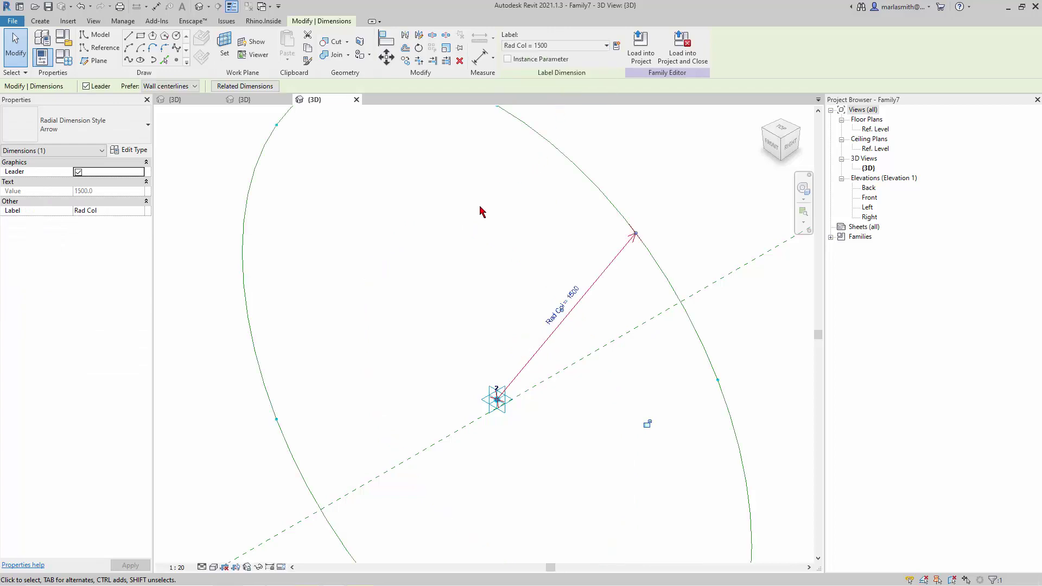
left_click(658, 171)
Step: Set the "div" family parameter to 3 in the family types and apply it to both divided circles
scroll(521, 258, "down", 3)
scroll(521, 259, "down", 5)
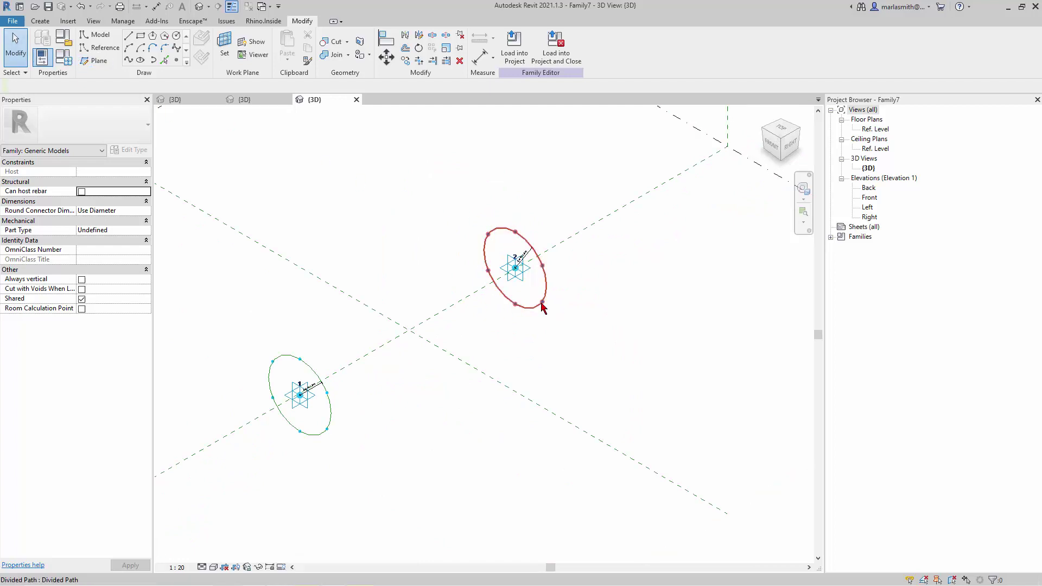
left_click(65, 59)
left_click(877, 261)
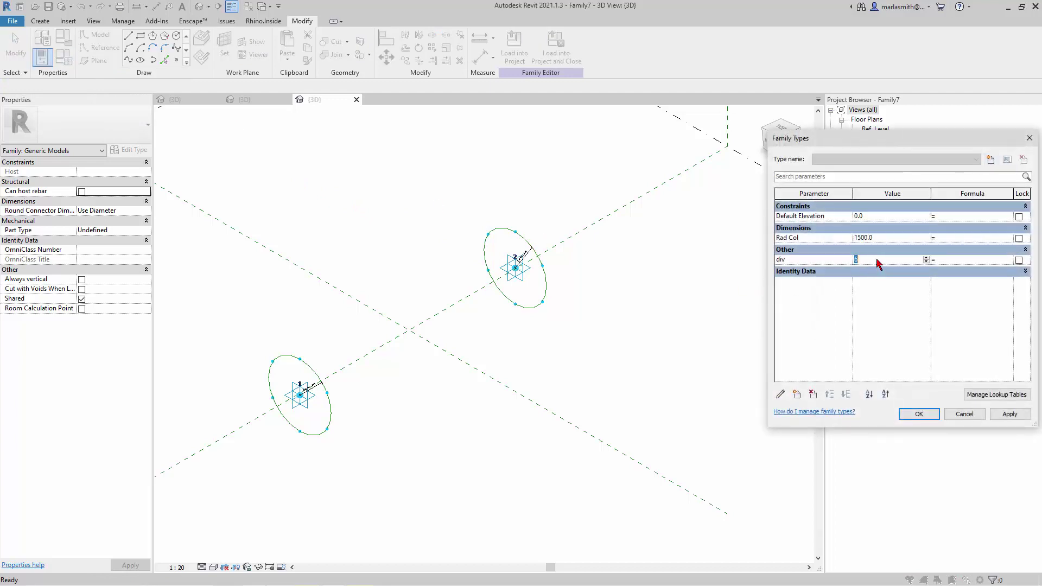
left_click(927, 416)
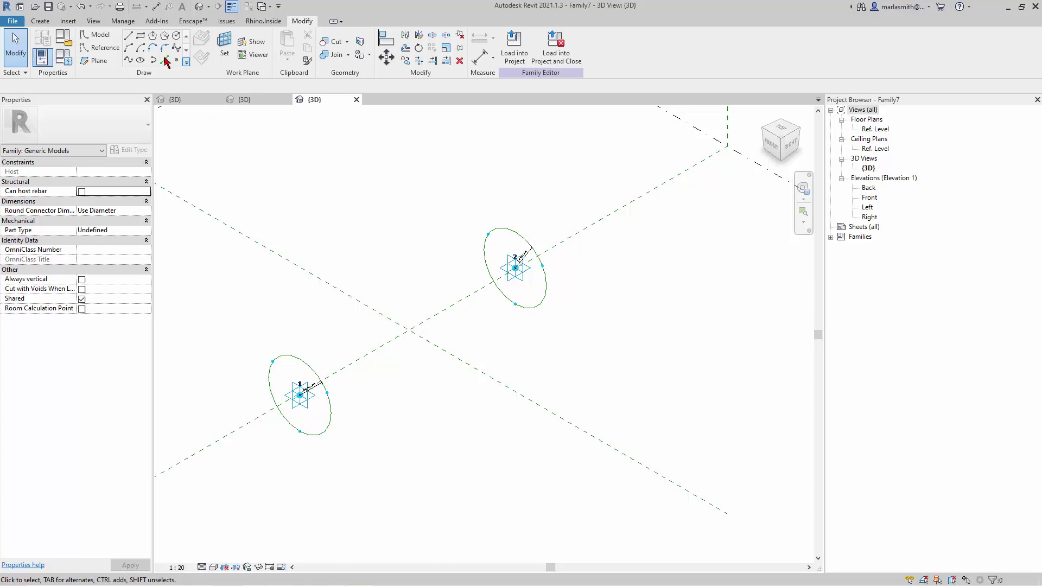
Step: Load the 2pt Cylinder family from its open 3D view into Family7 only
left_click(262, 102)
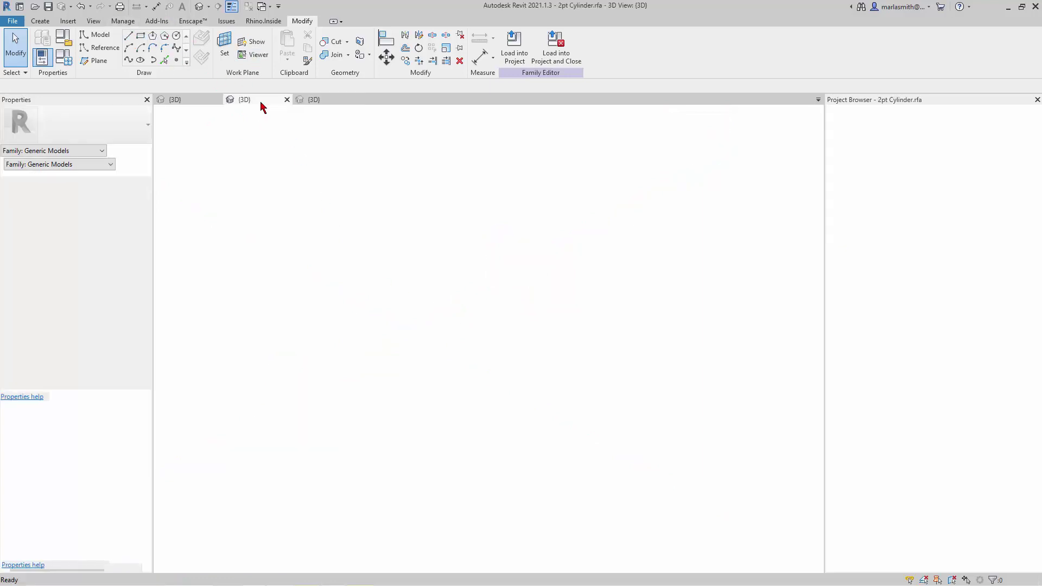
left_click(519, 51)
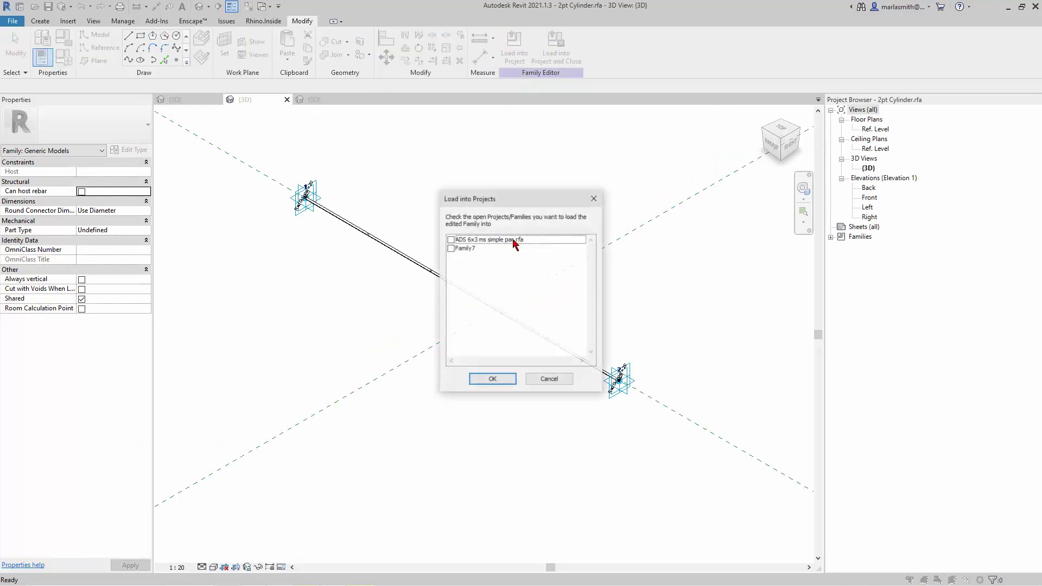
left_click(451, 249)
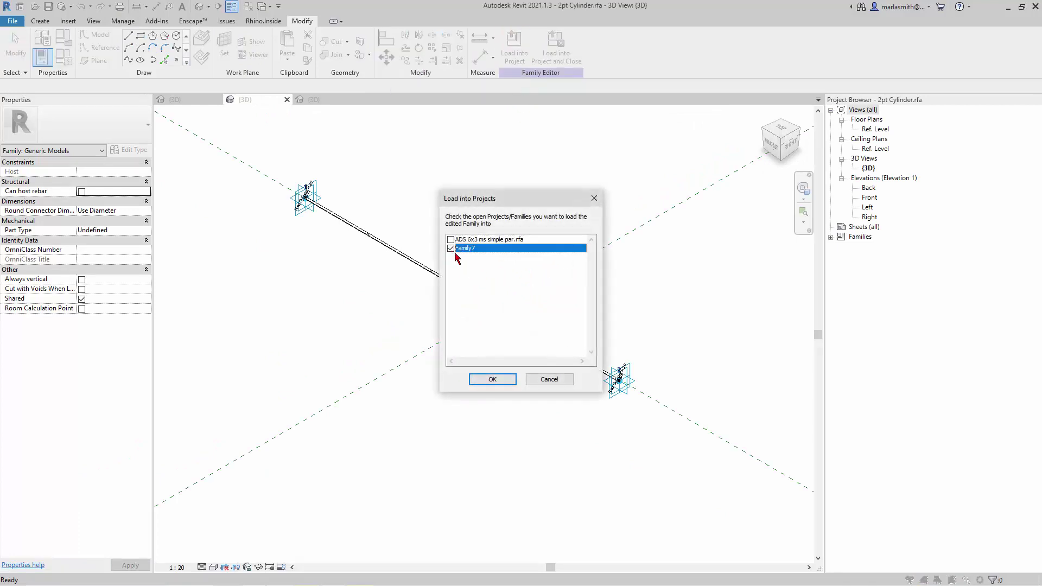
left_click(495, 380)
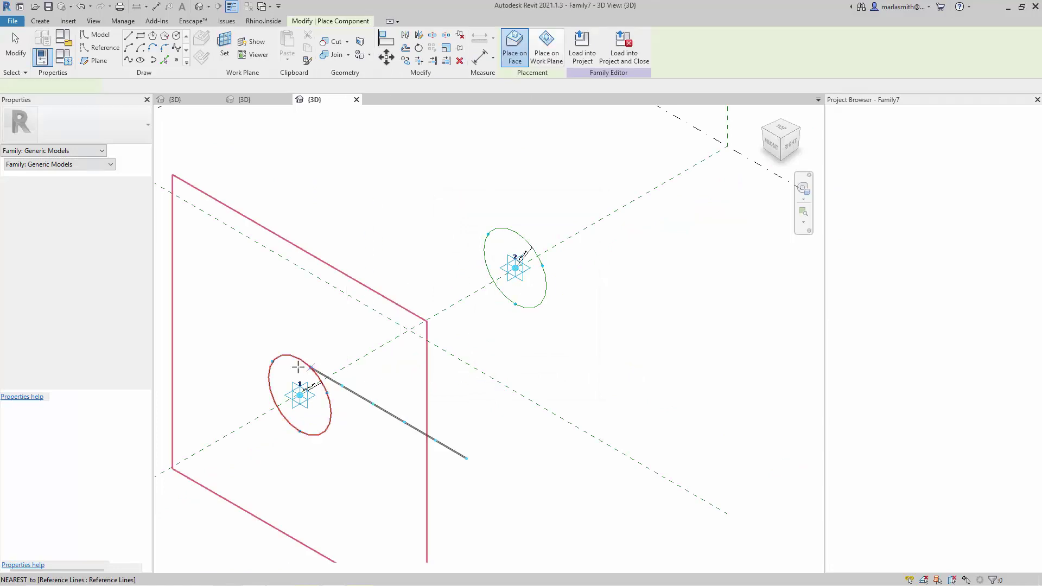
Step: Place a 2pt Cylinder between the matching upper nodes of the two divided circles and repeat it around all their divisions
left_click(272, 361)
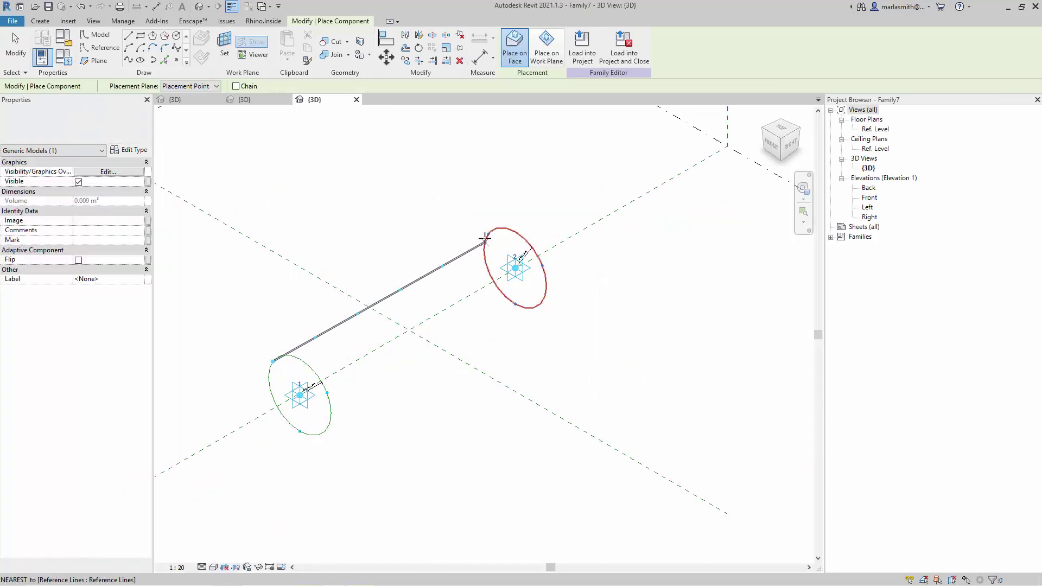
left_click(479, 313)
key("Escape")
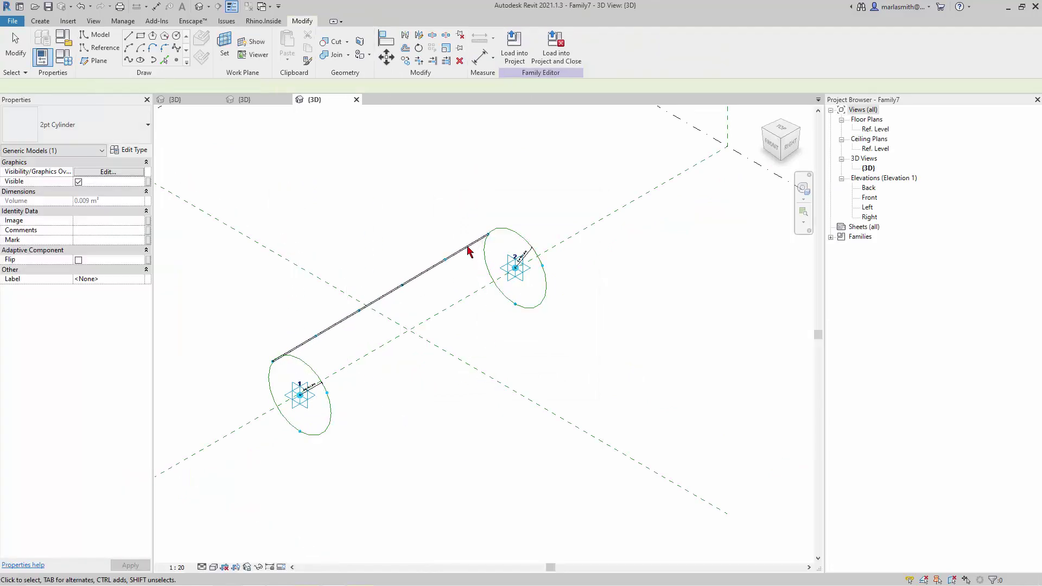
left_click(471, 245)
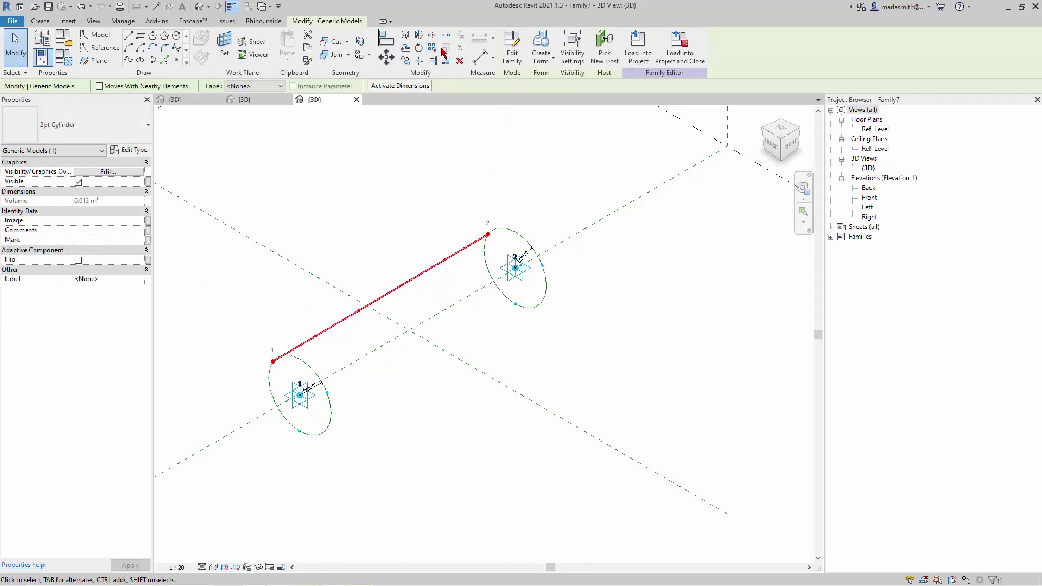
left_click(529, 250)
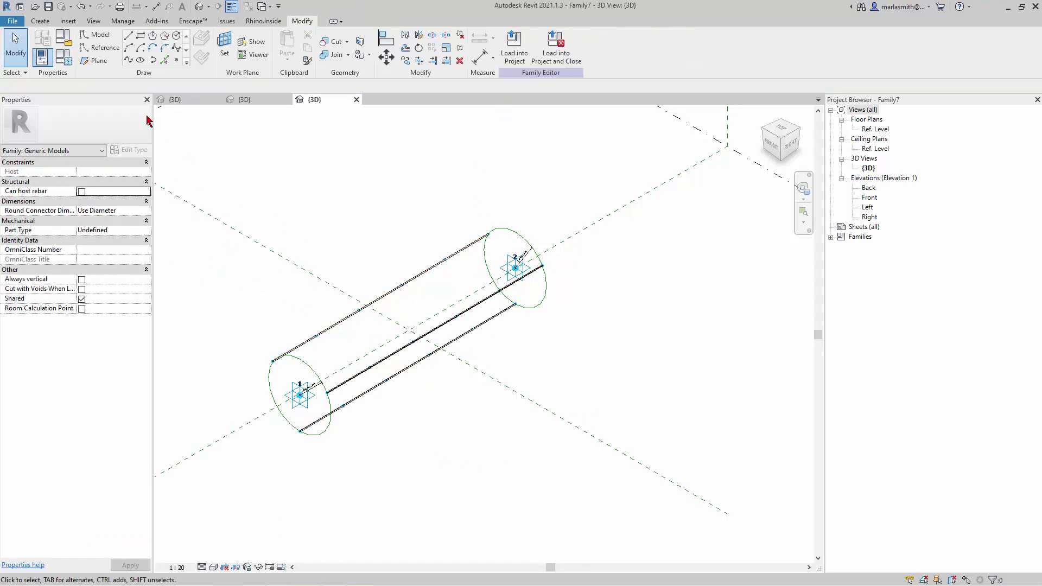
Step: Set the "Rad Col" family parameter to 60 and apply it to both circles
left_click(63, 56)
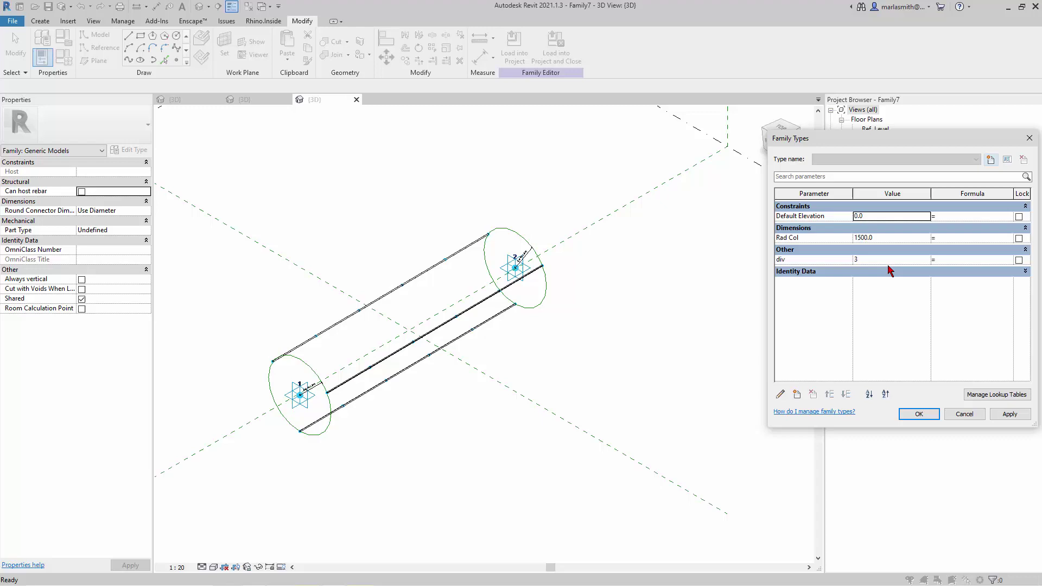
left_click(891, 238)
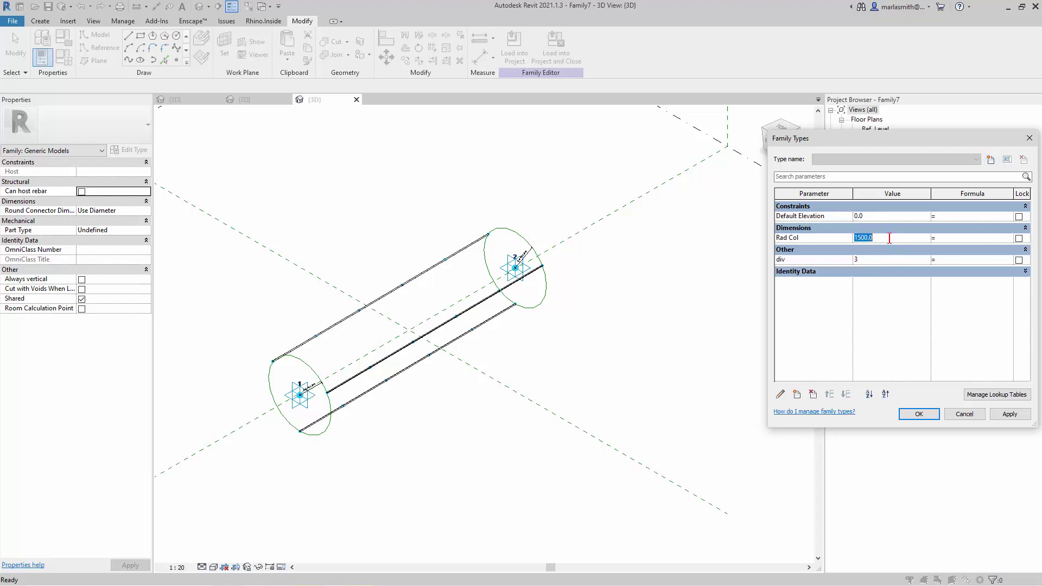
type("60")
left_click(1009, 414)
left_click(919, 414)
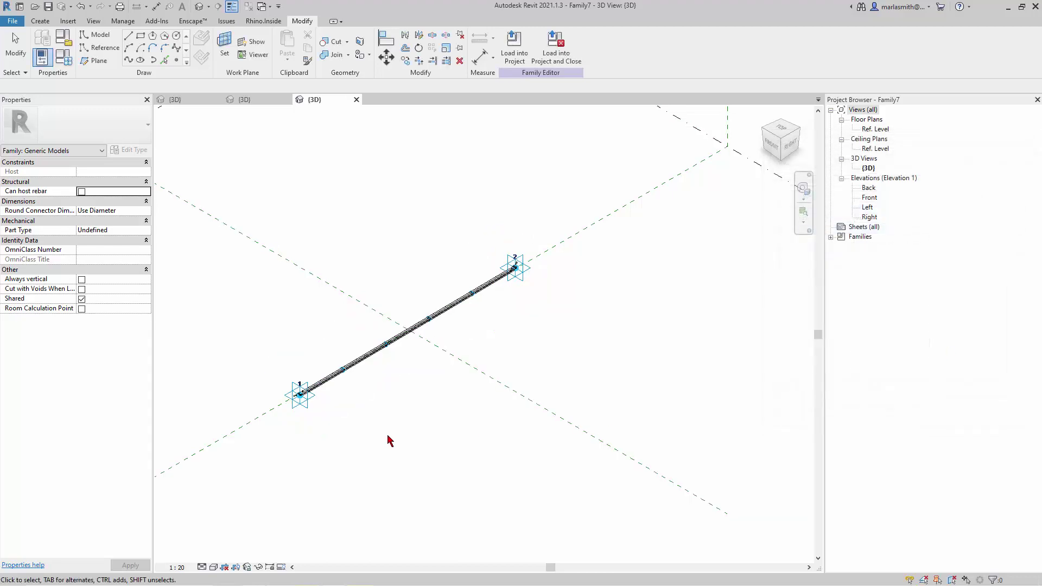
Step: Reduce the "Rad Col" family parameter to 40 and apply it
scroll(304, 404, "up", 5)
scroll(304, 394, "up", 6)
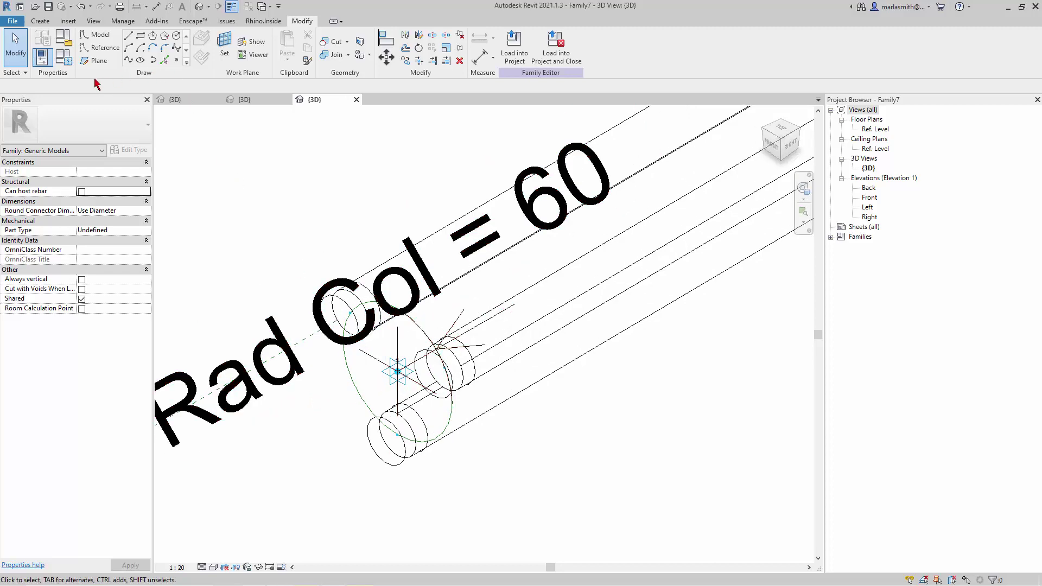
left_click(63, 57)
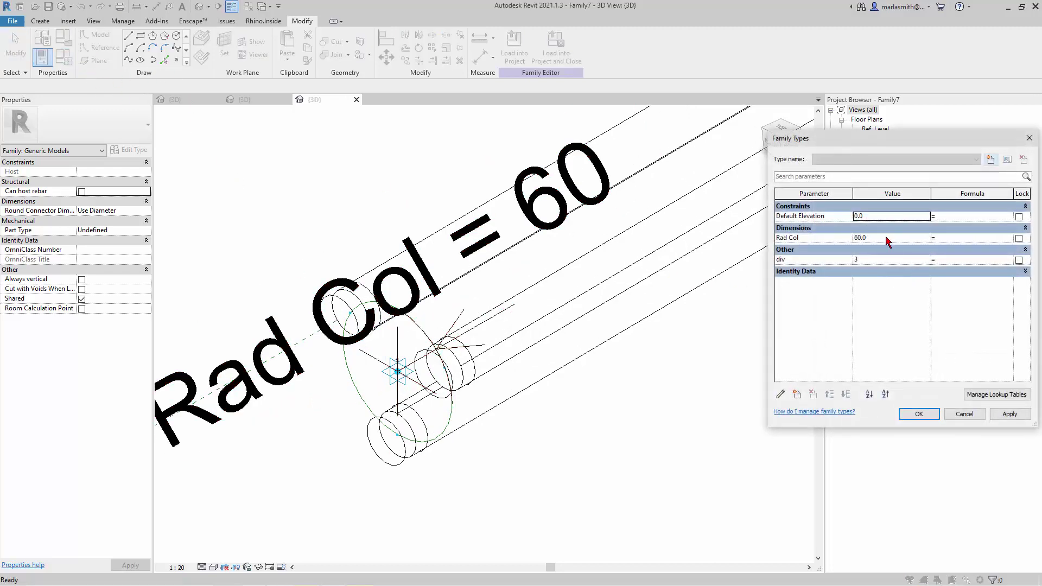
left_click(888, 239)
type("40")
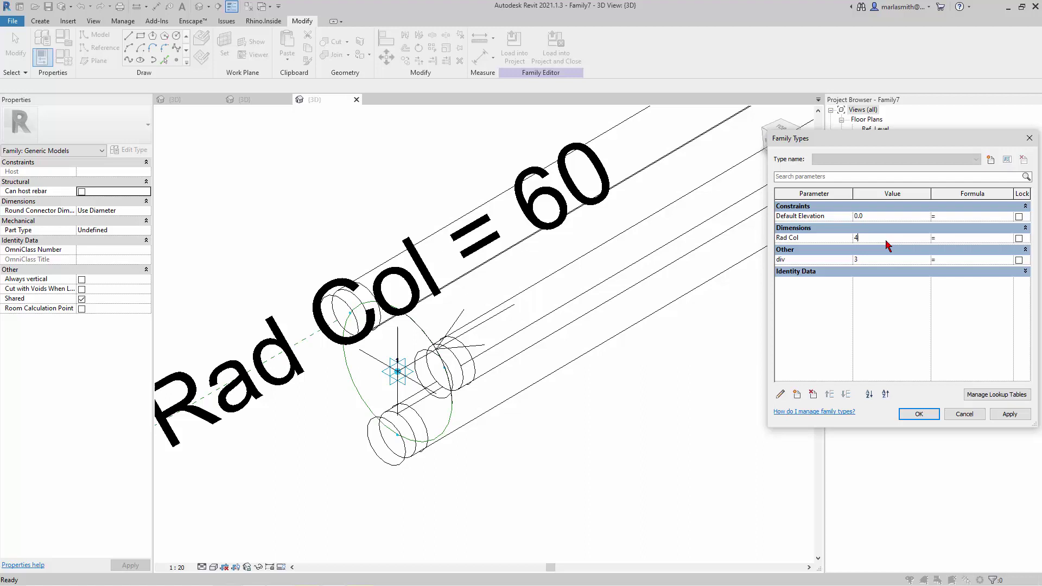
left_click(1010, 415)
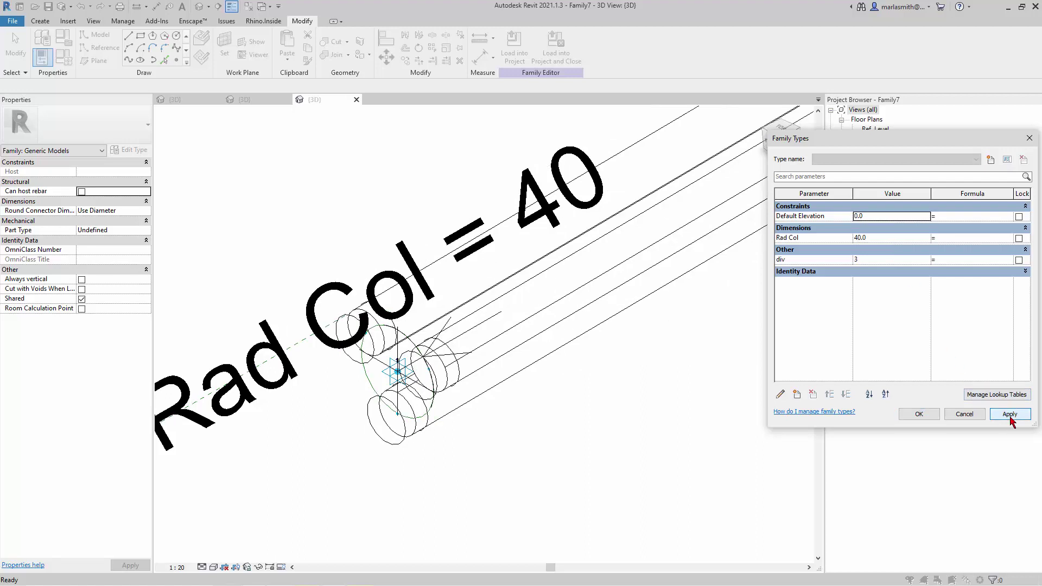
Step: Reduce the "Rad Col" family parameter to 30, apply it and close the family types
left_click(885, 241)
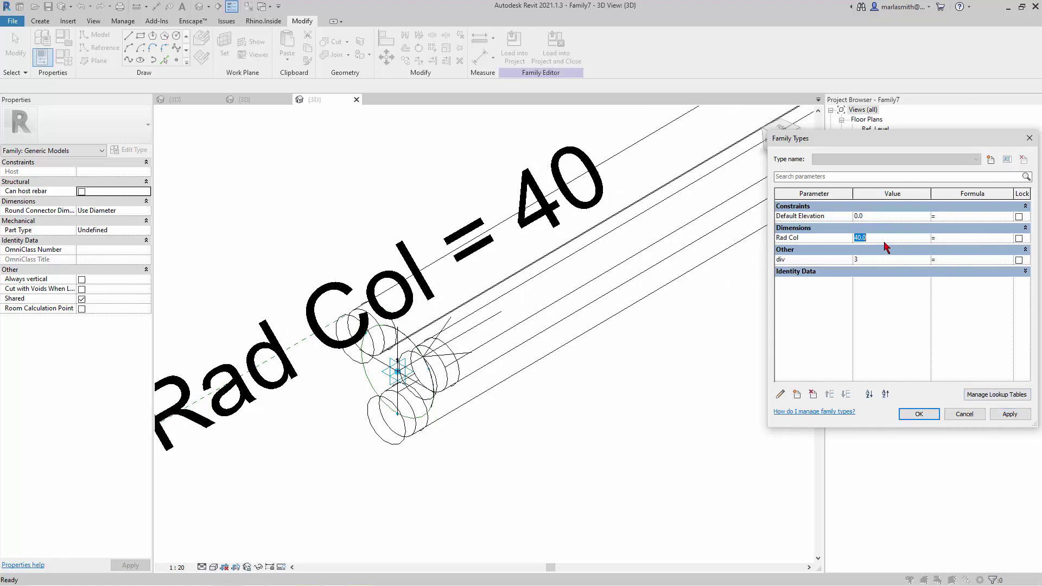
left_click(1013, 416)
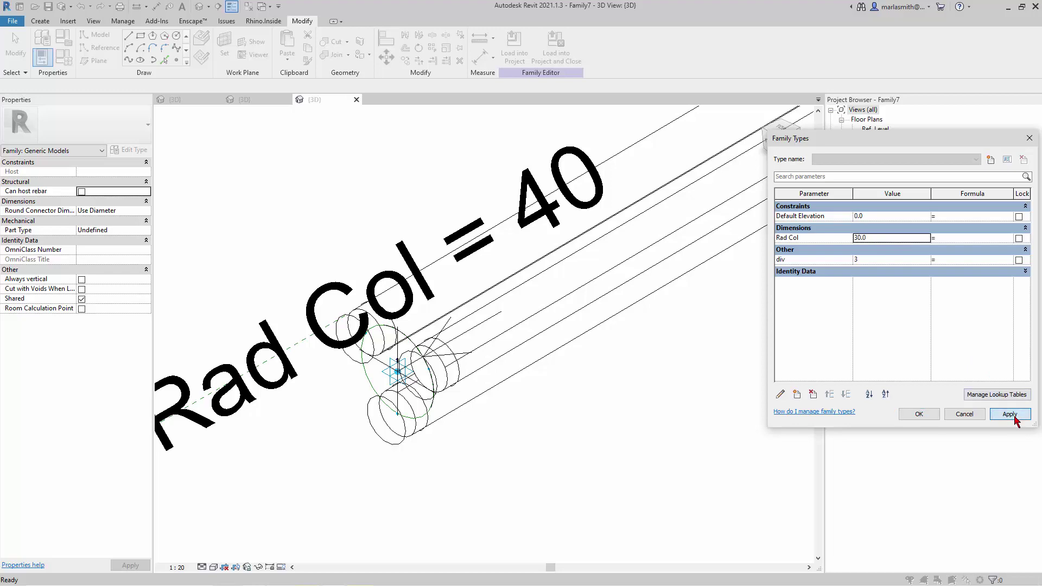
left_click(930, 417)
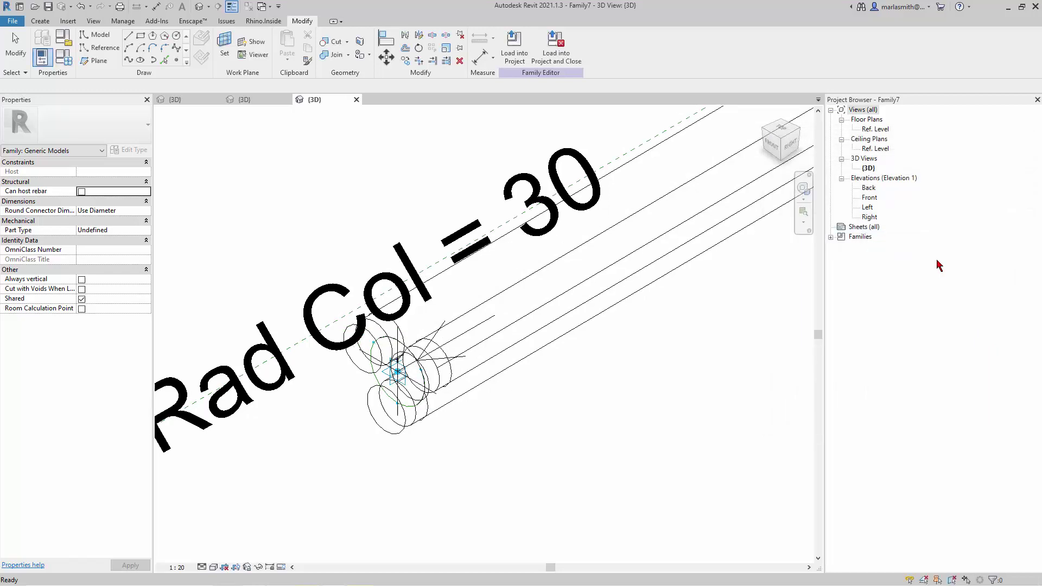
Step: Check the cylinder spacing in the Front elevation and set the "Rad Col" family parameter to 25
double_click(869, 217)
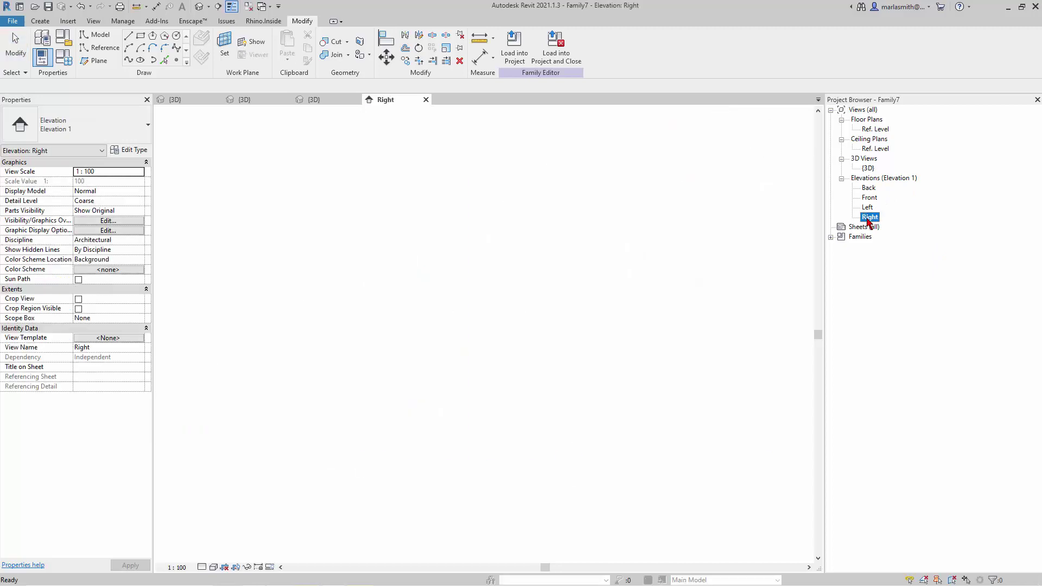
double_click(869, 198)
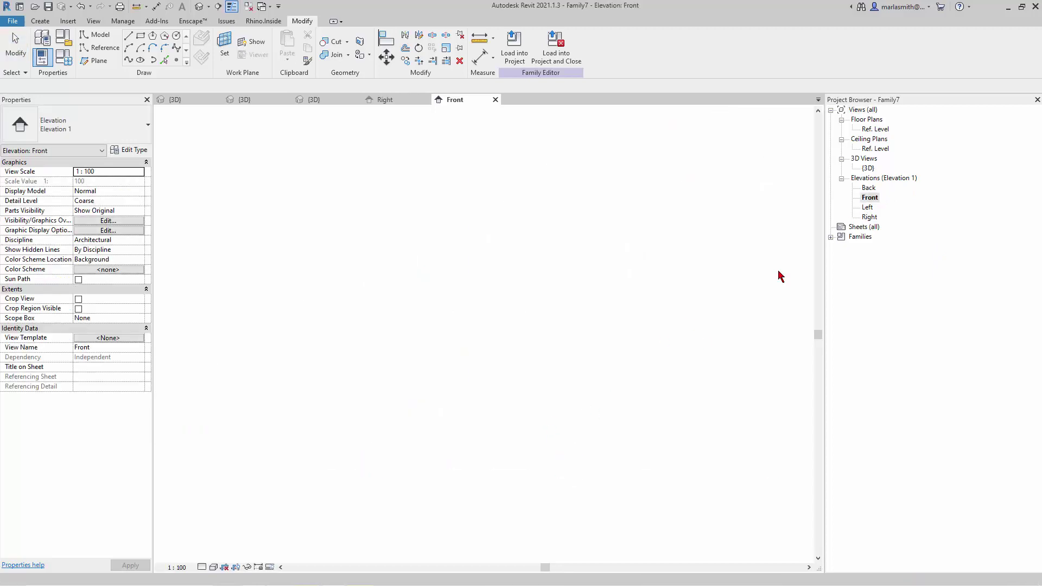
scroll(491, 464, "up", 5)
scroll(509, 461, "up", 5)
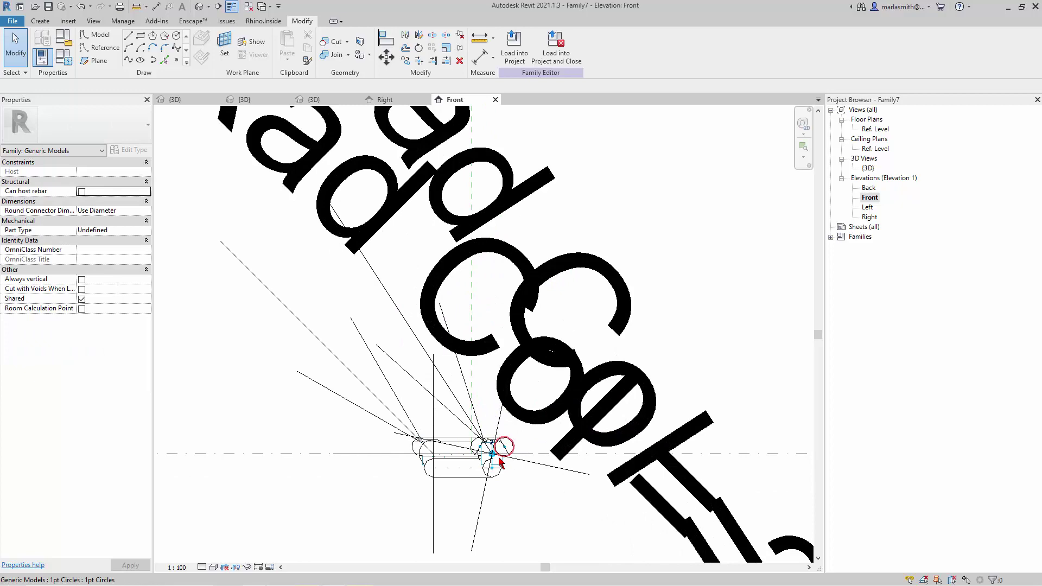
scroll(532, 480, "up", 2)
scroll(551, 475, "up", 3)
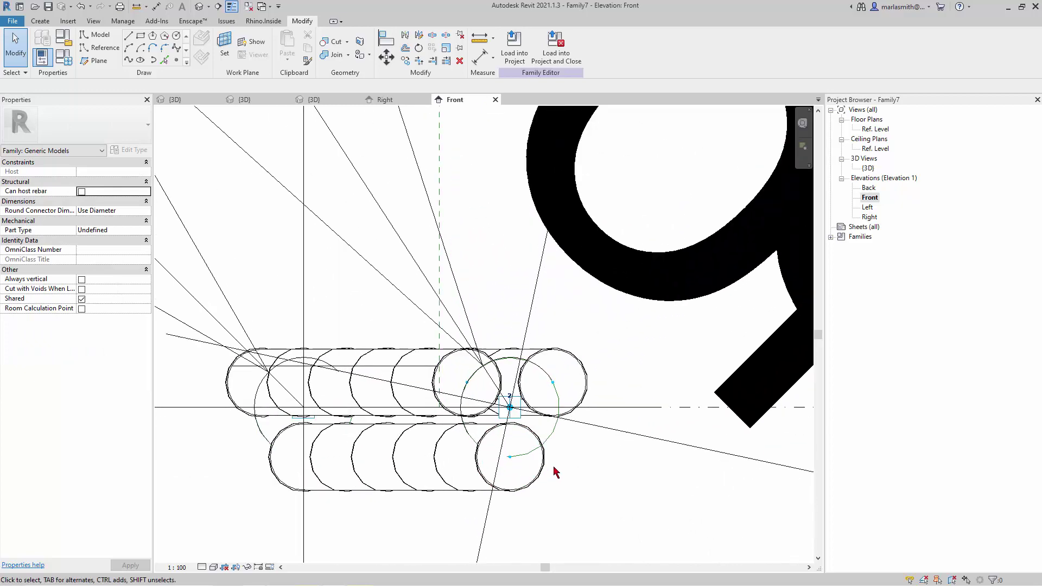
left_click(64, 57)
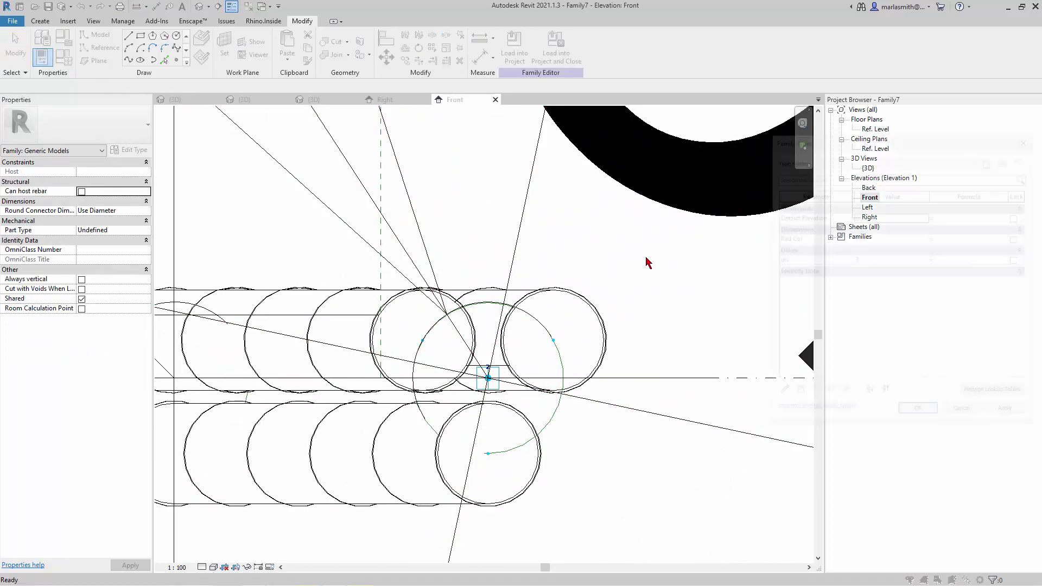
left_click(884, 238)
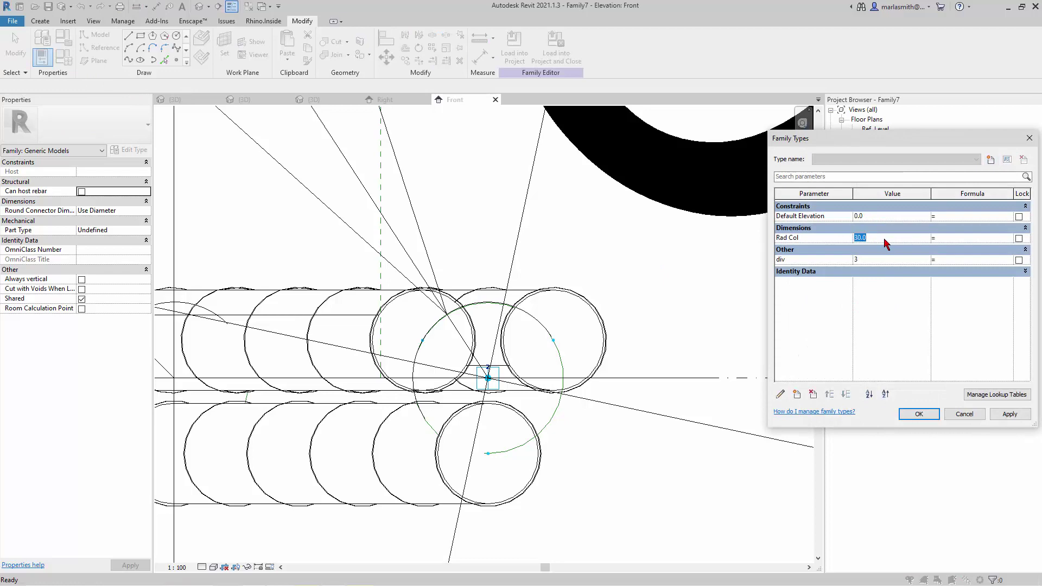
type("25")
left_click(1014, 418)
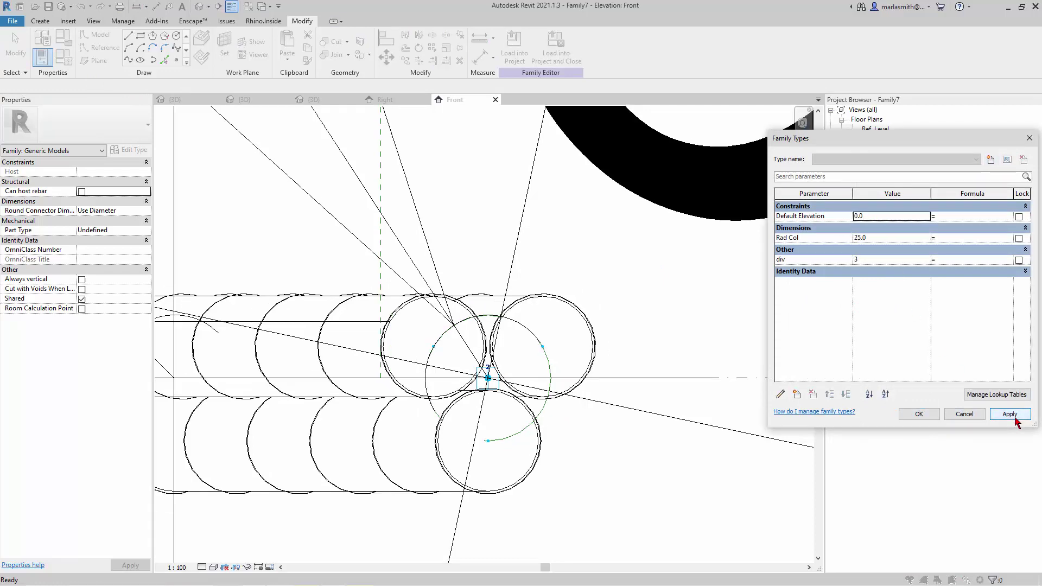
left_click(919, 414)
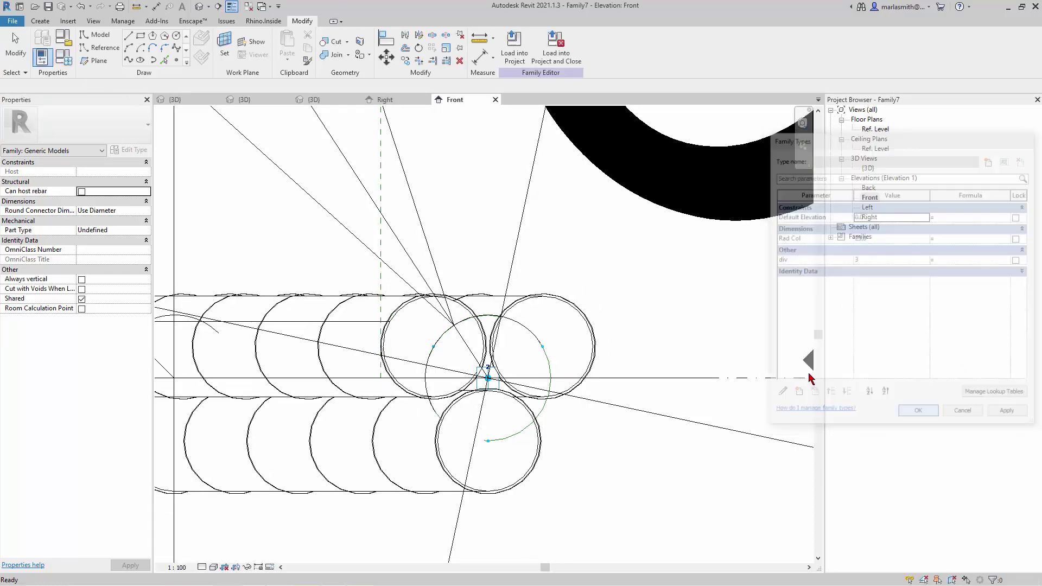
Step: Close the Front and Right elevation views and return to the family's 3D view
scroll(550, 239, "down", 4)
scroll(550, 239, "down", 2)
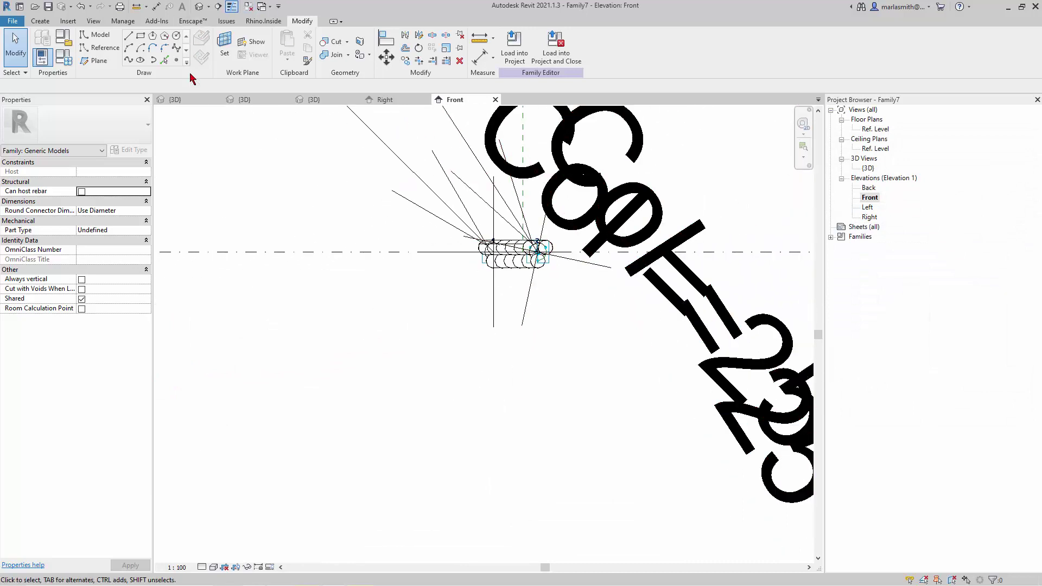
left_click(495, 100)
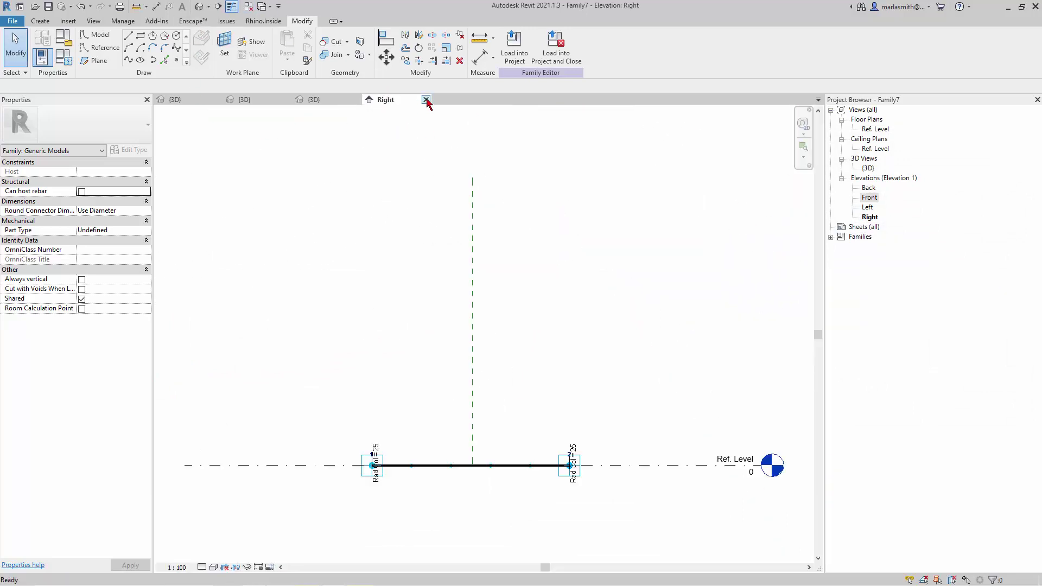
left_click(426, 100)
scroll(394, 247, "down", 5)
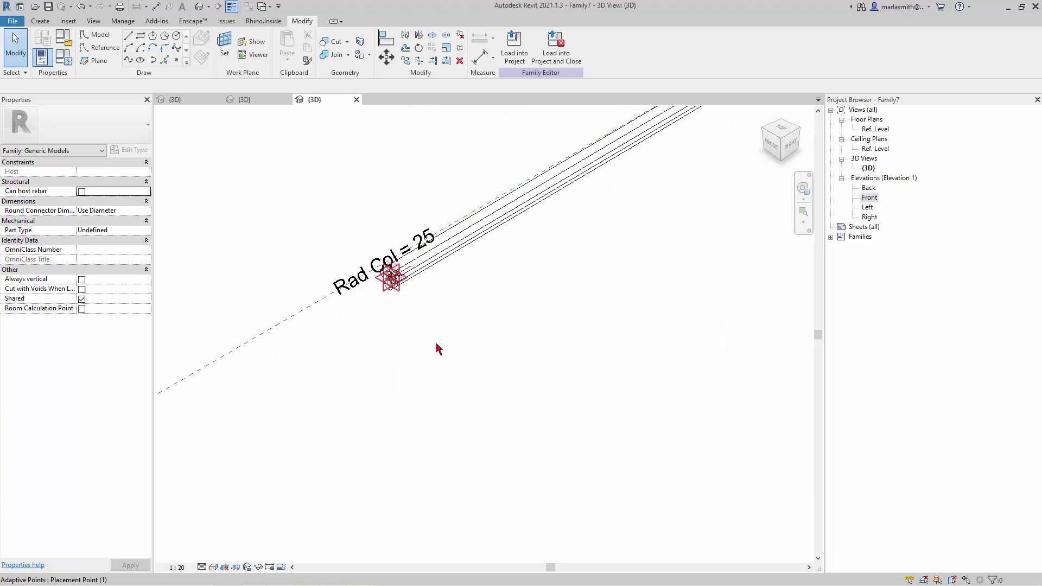
scroll(473, 298, "down", 3)
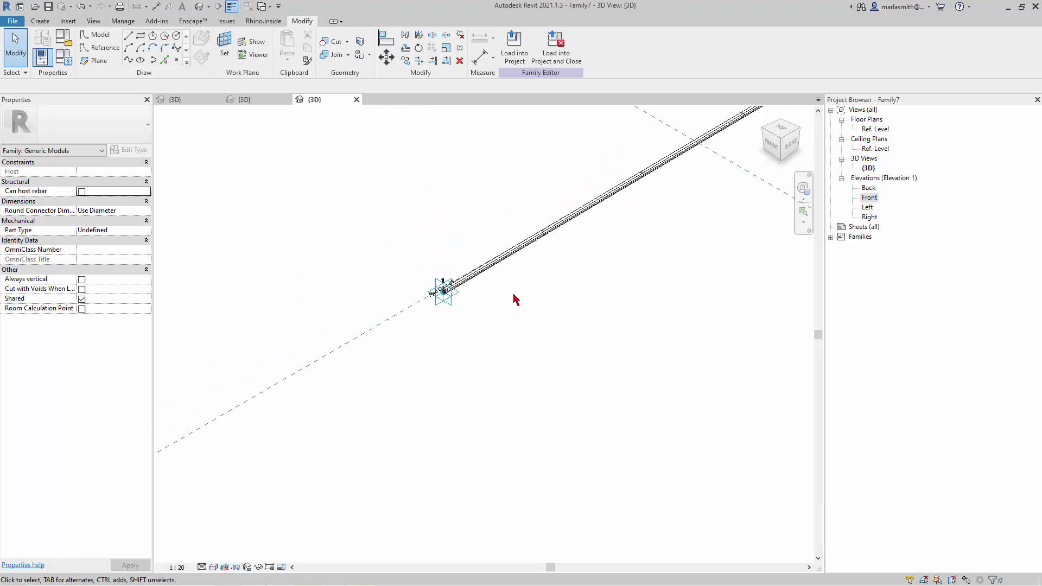
Step: Save the family as "2pt Column" in the Bamboo Families folder
left_click(13, 21)
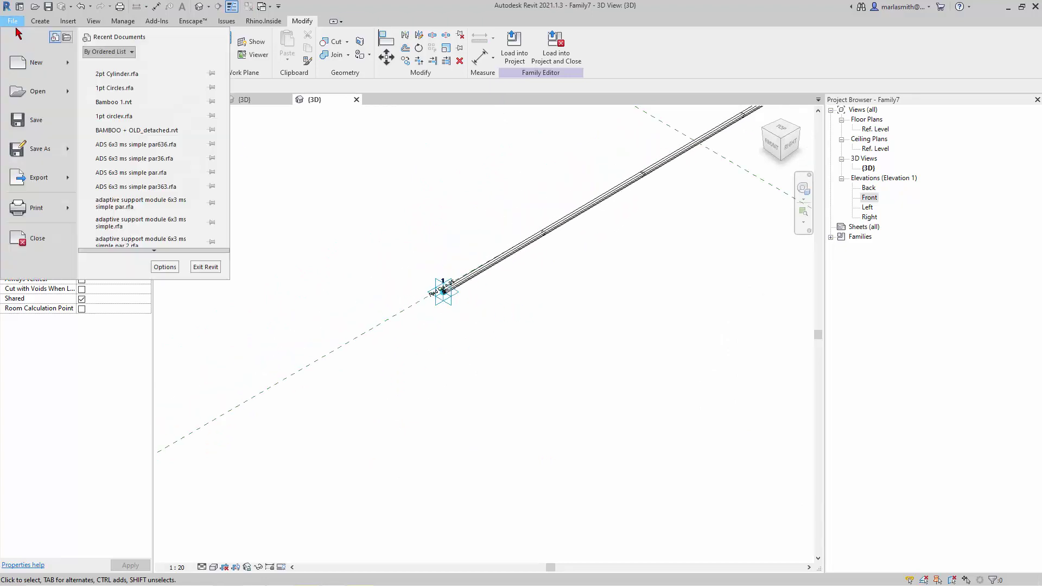
left_click(35, 121)
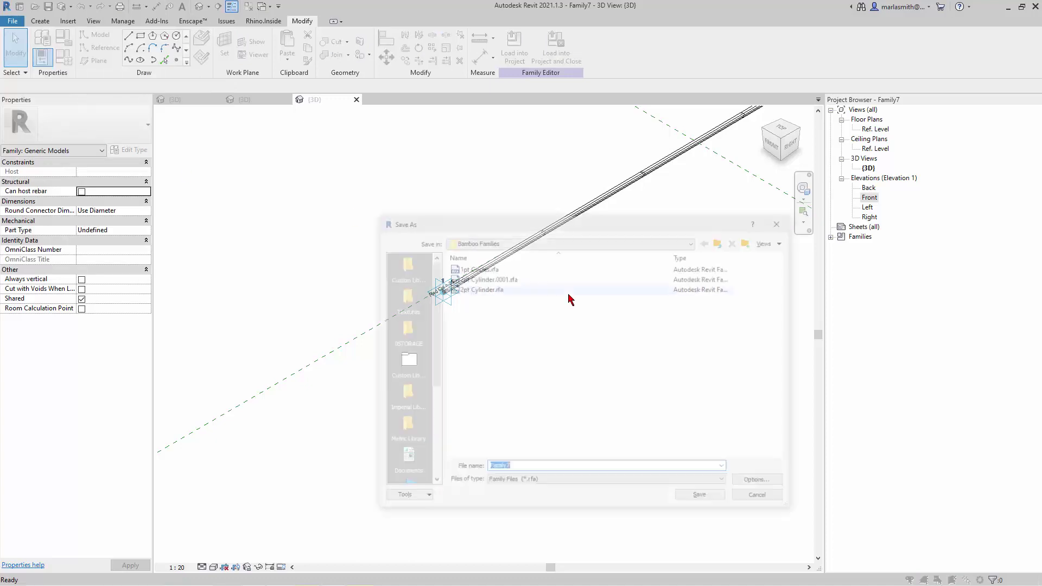
type("2pt ")
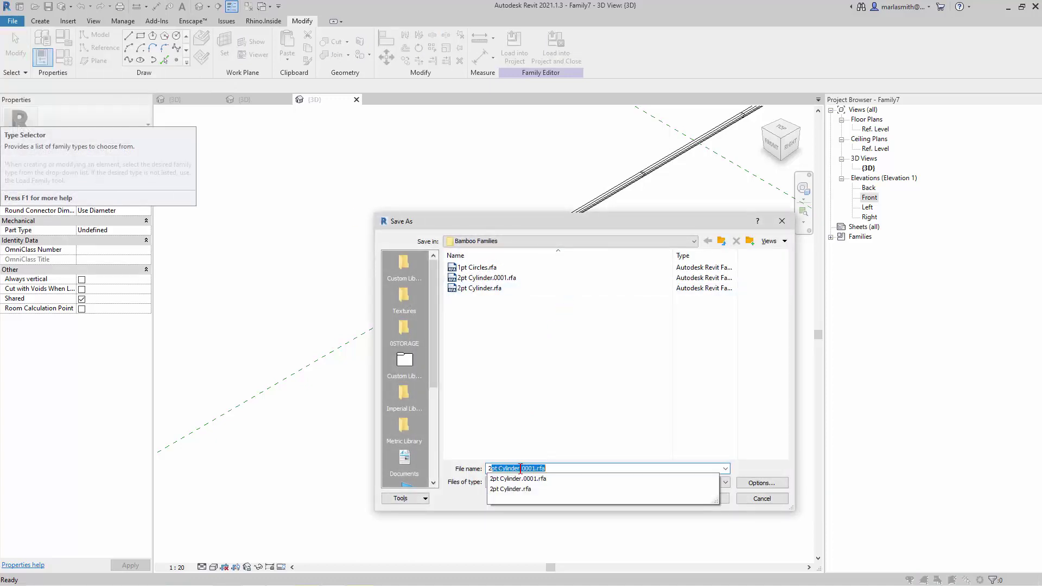
type("Column")
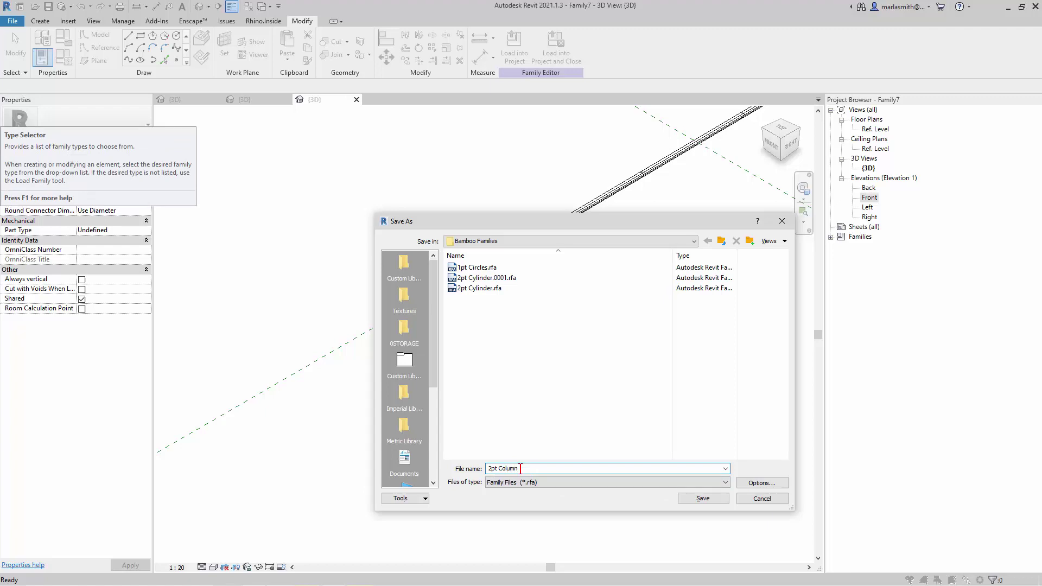
left_click(701, 498)
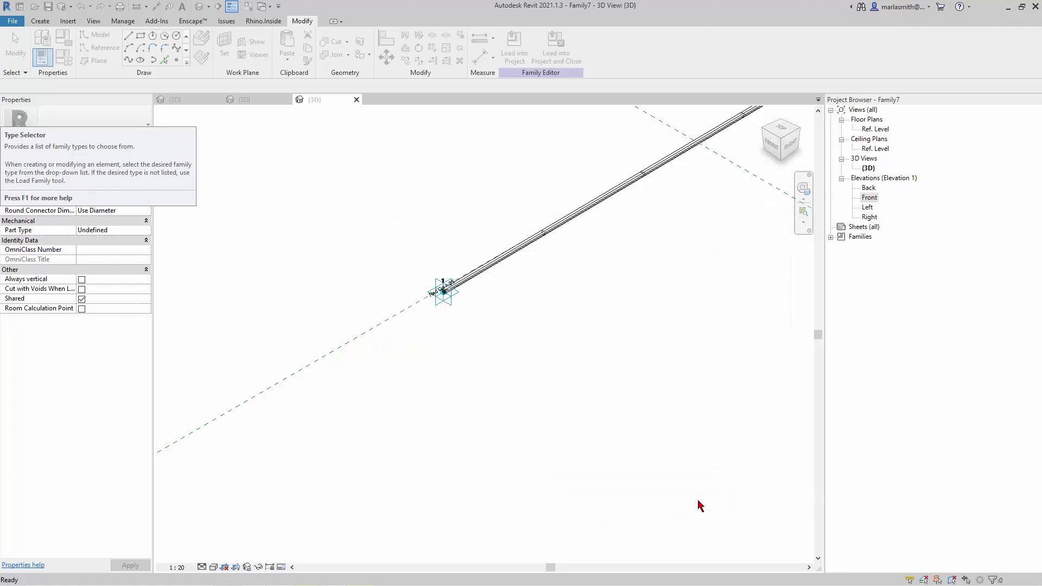
Step: Close the 2pt Column family and create a new family from the Metric Generic Model Adaptive.rft template in the English folder
scroll(284, 260, "down", 3)
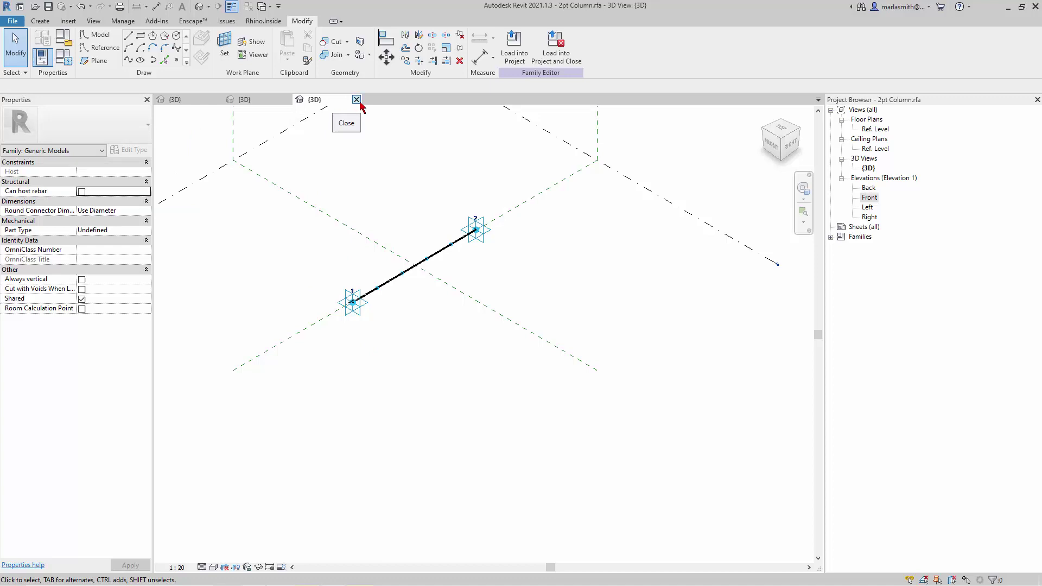
left_click(356, 100)
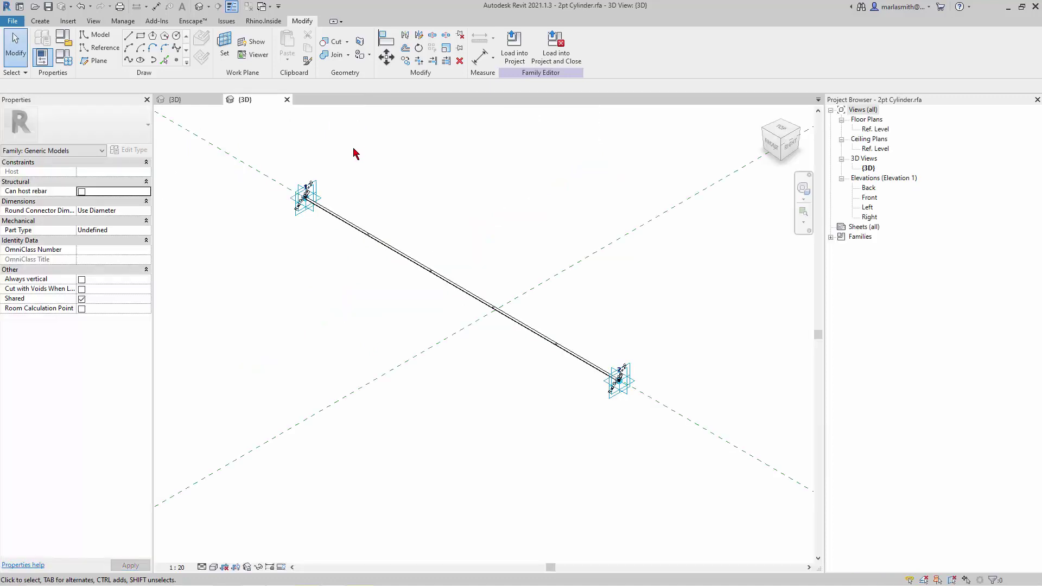
left_click(15, 23)
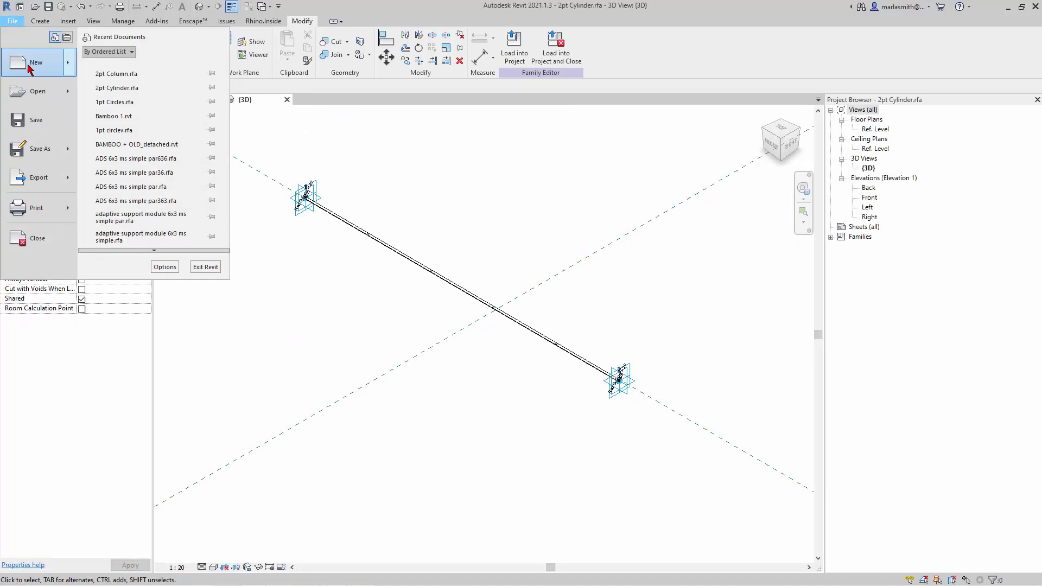
mouse_move(32, 66)
left_click(117, 98)
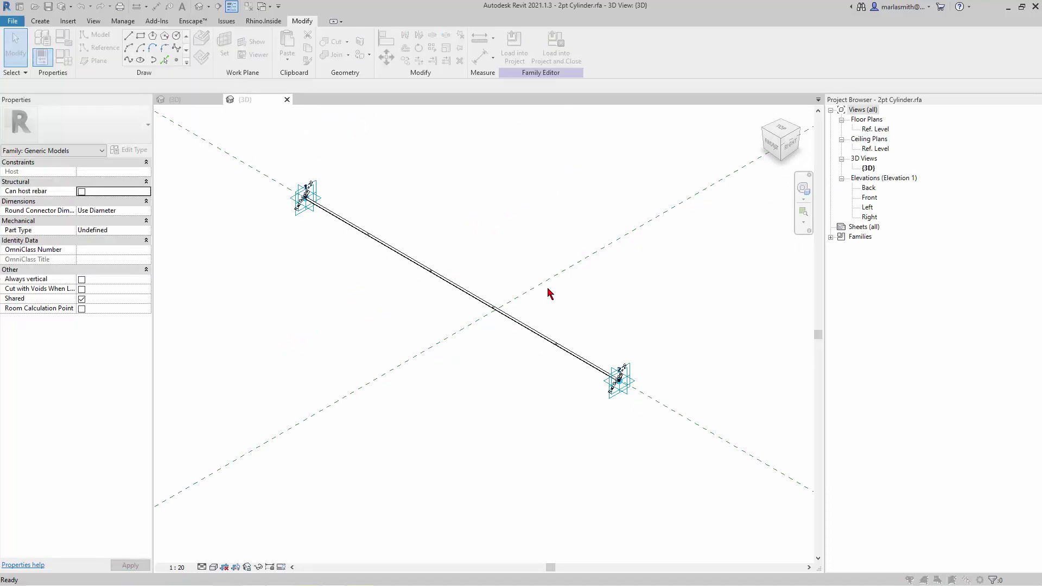
double_click(276, 169)
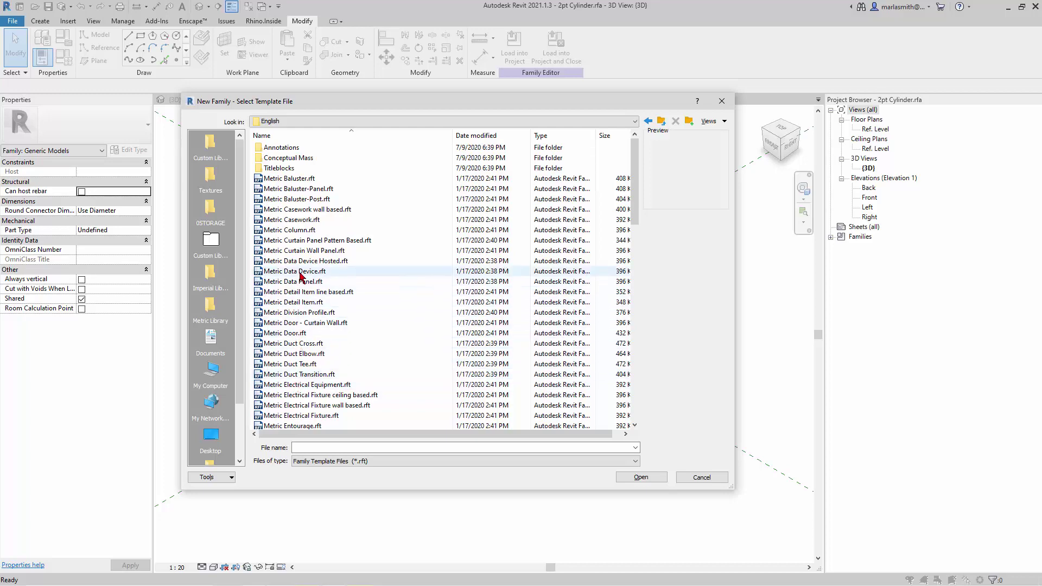
scroll(306, 406, "down", 3)
left_click(304, 385)
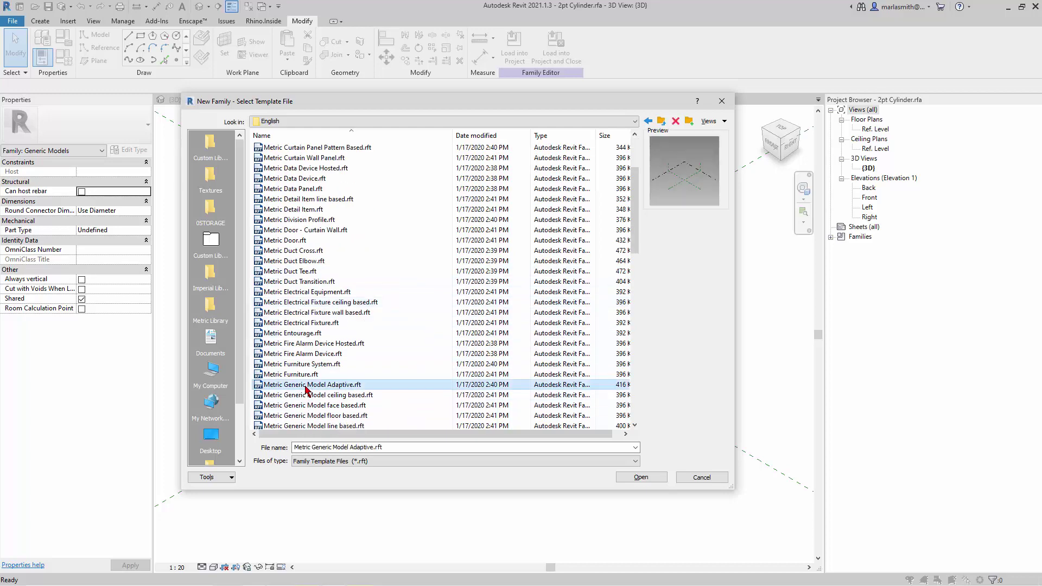
left_click(641, 477)
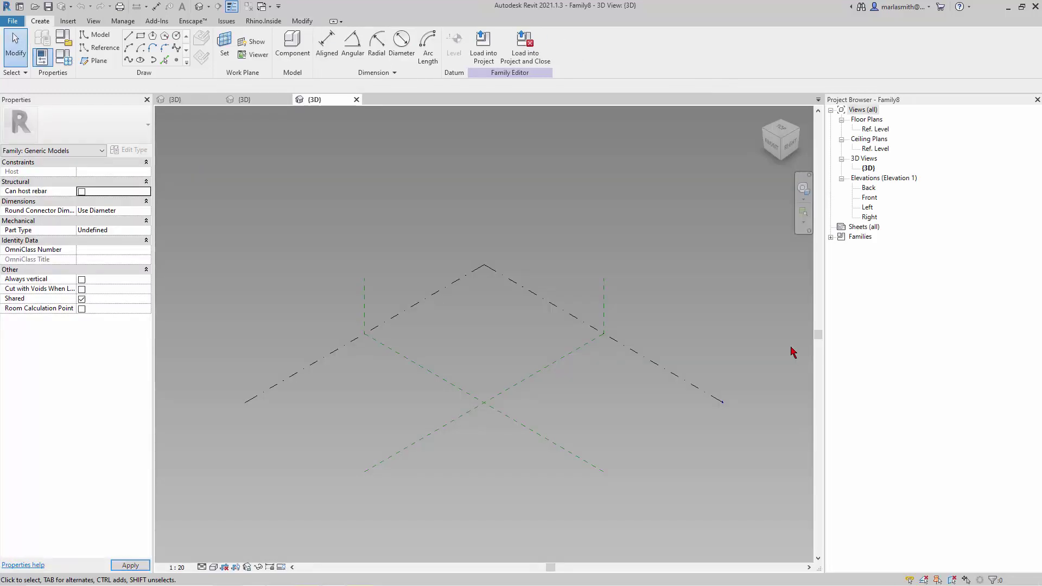